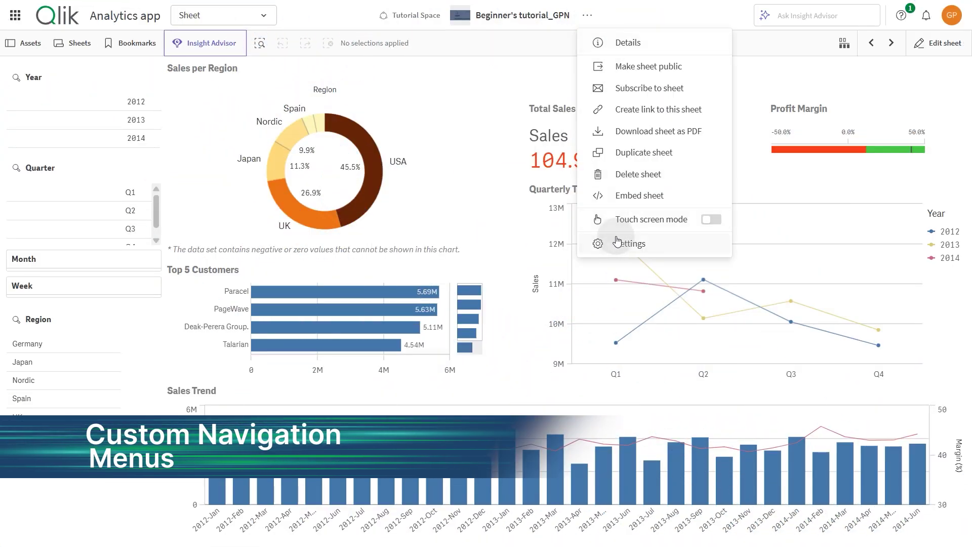
Override chart menu items to show only Download, View data, Full screen and Exploration menu, then check the donut chart
click(617, 244)
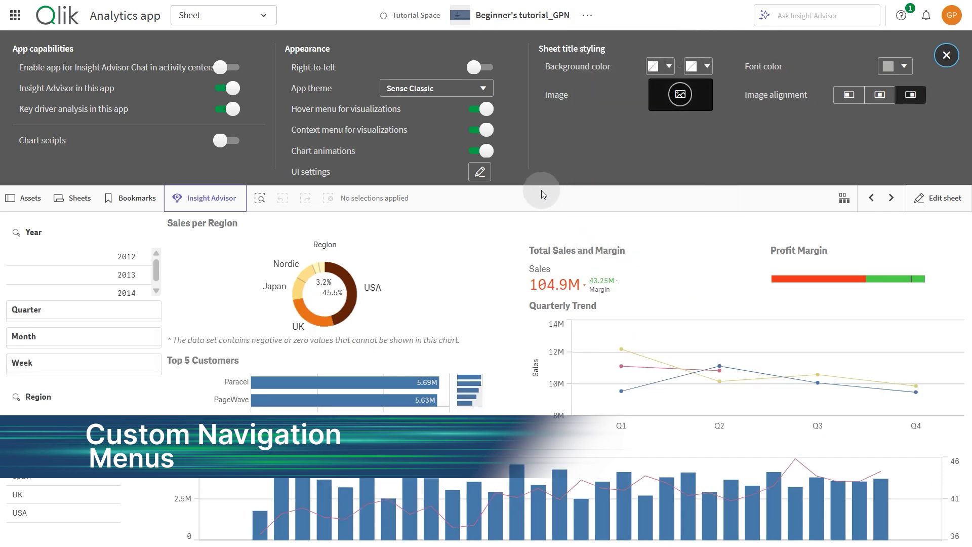
click(478, 172)
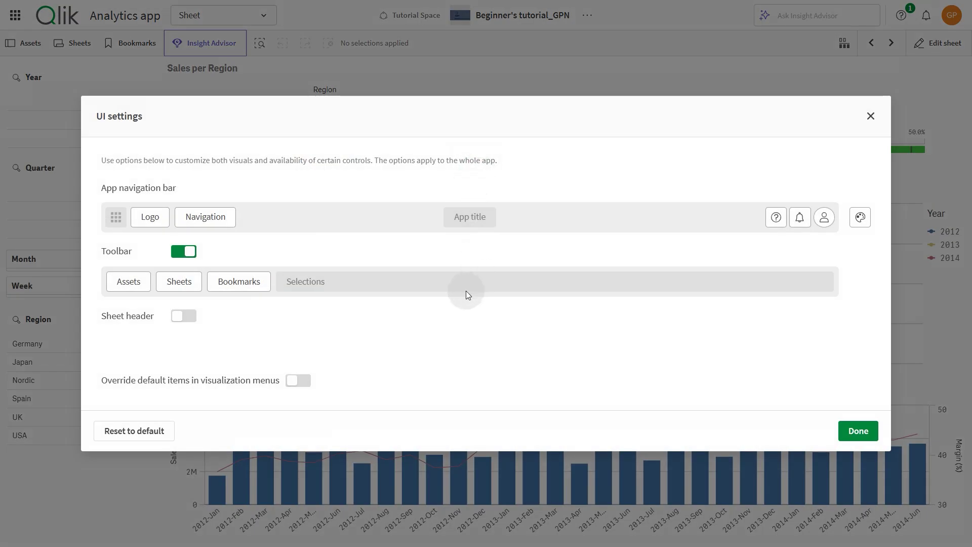
click(300, 388)
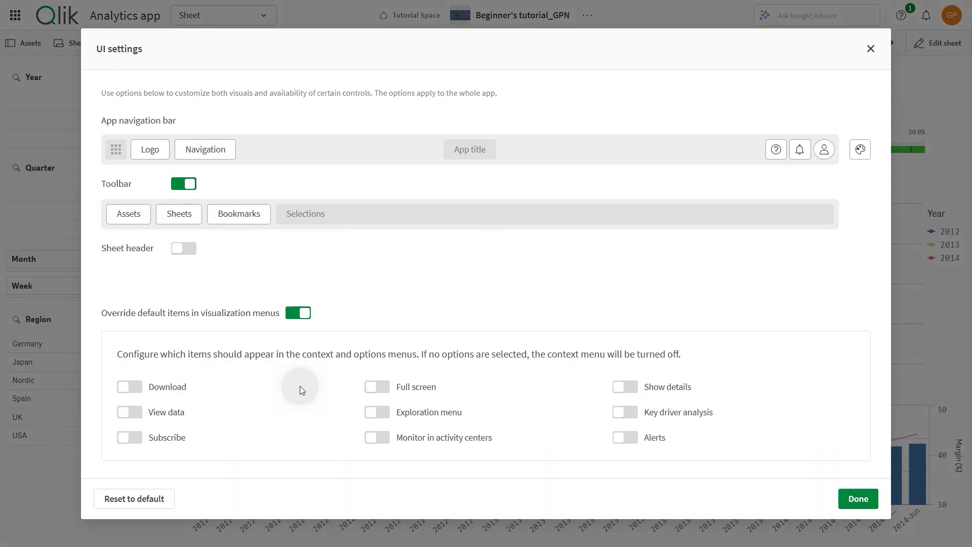
click(137, 390)
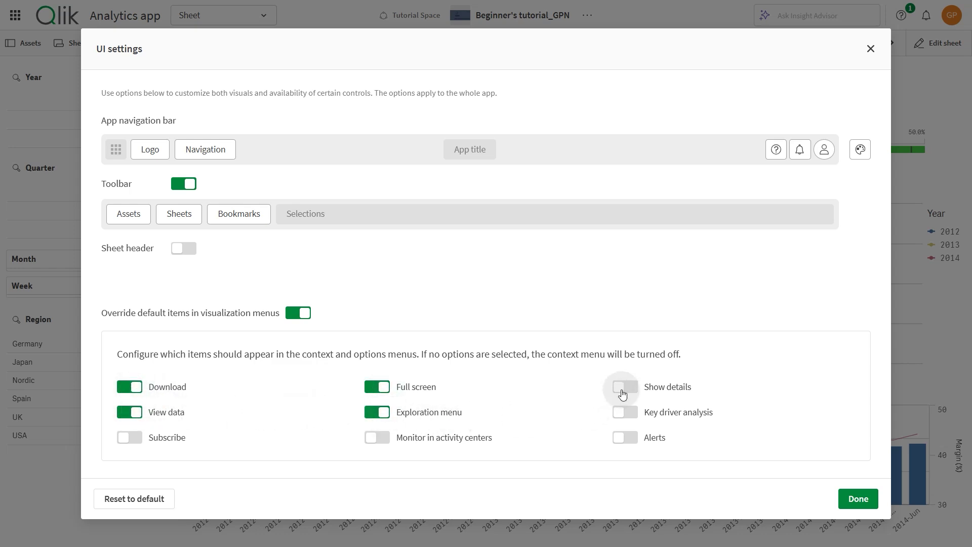
click(859, 499)
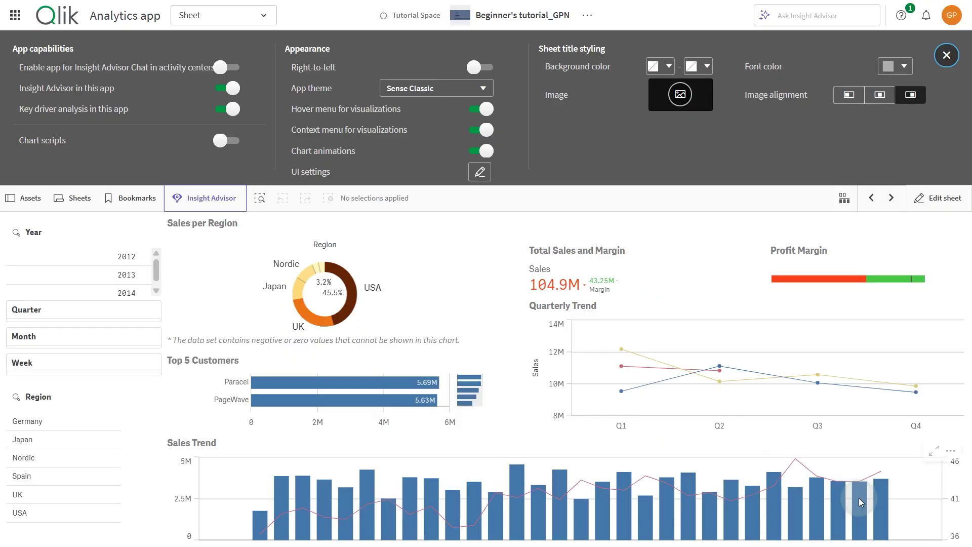
click(948, 48)
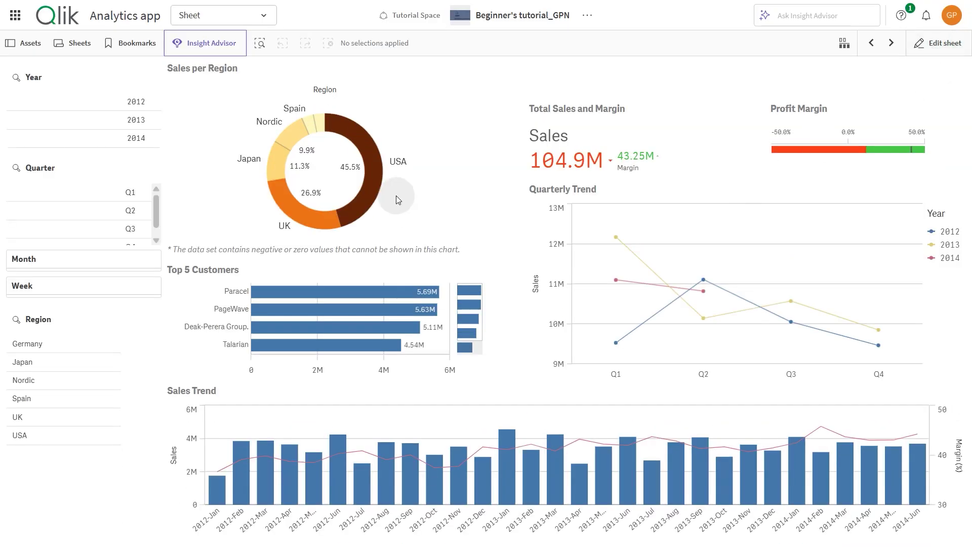
right_click(367, 169)
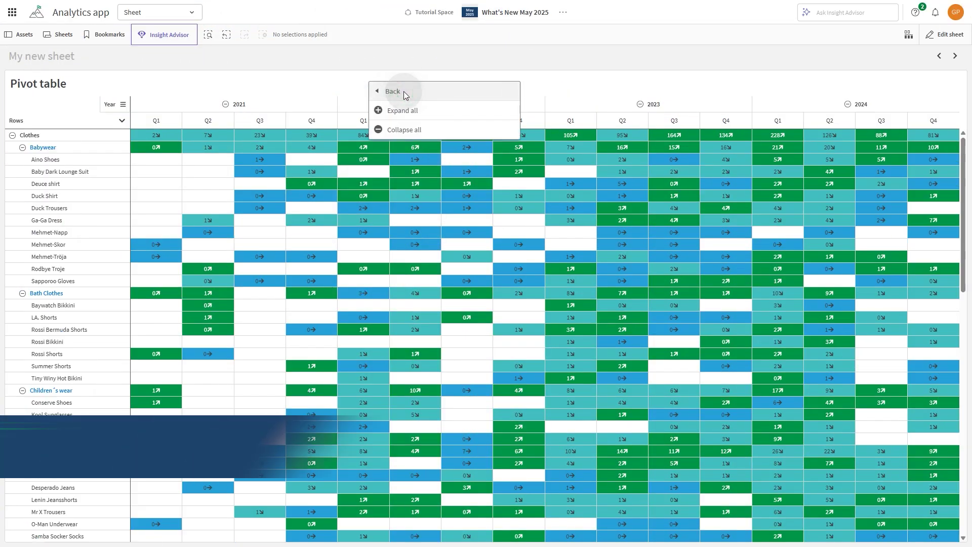
Collapse the pivot table, expand Year, expand all levels, then collapse the quarter columns back into years
click(412, 128)
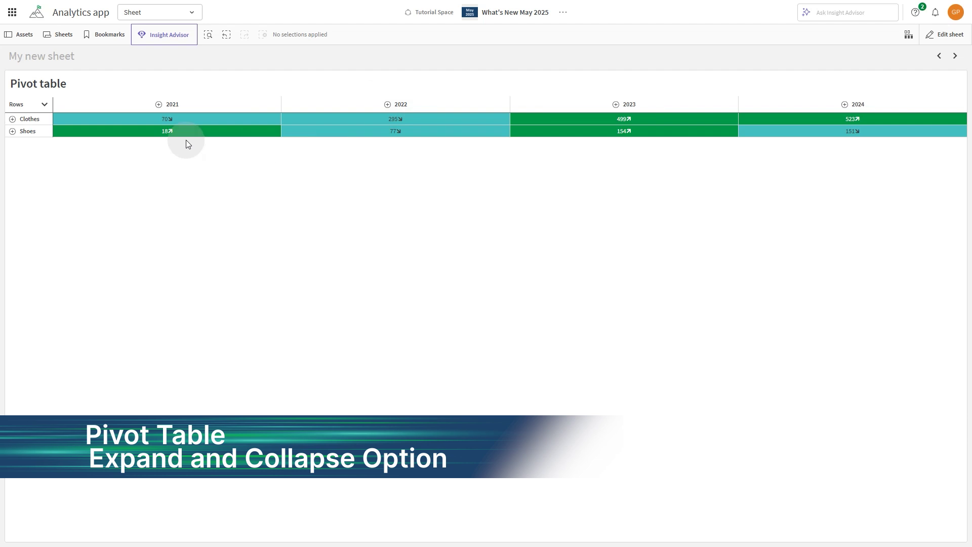
right_click(230, 98)
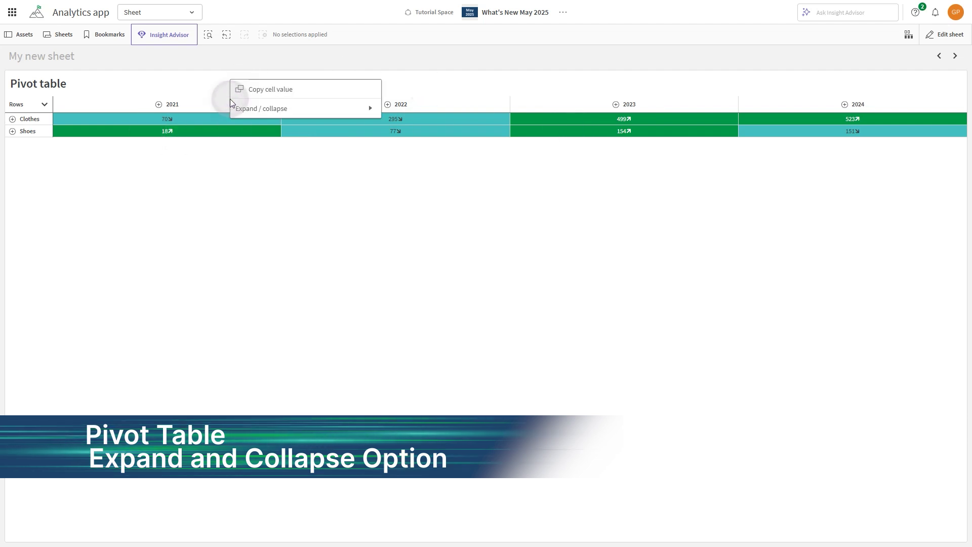
click(245, 107)
click(259, 128)
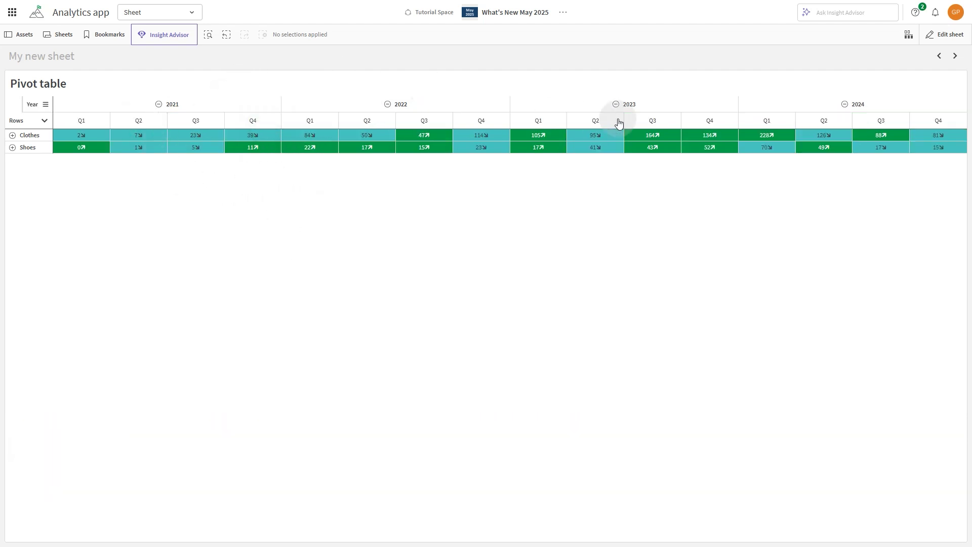
right_click(257, 98)
click(281, 108)
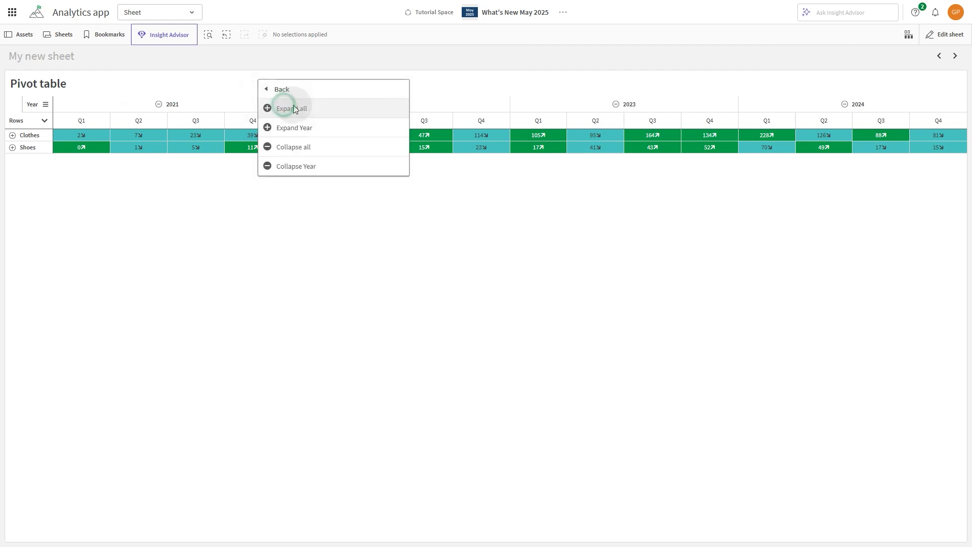
click(327, 109)
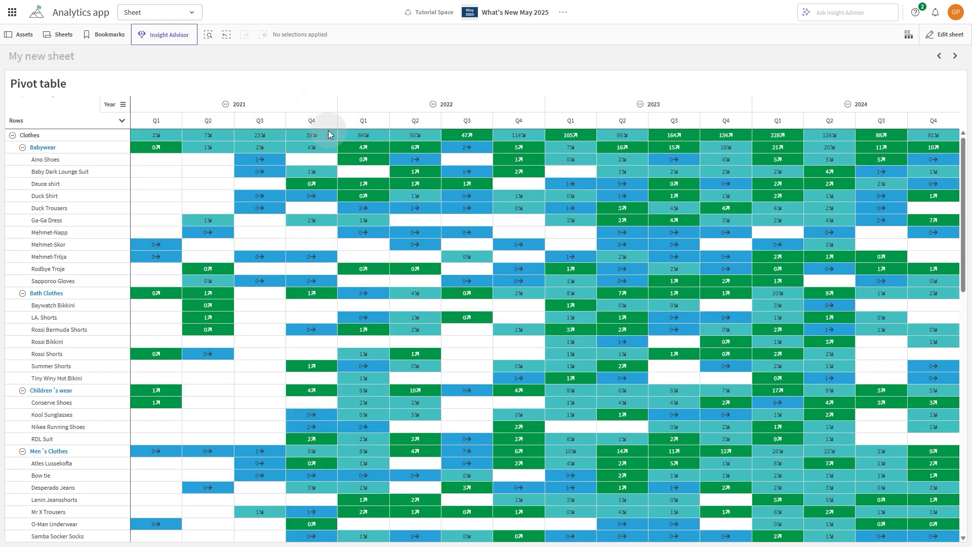
right_click(226, 110)
click(254, 111)
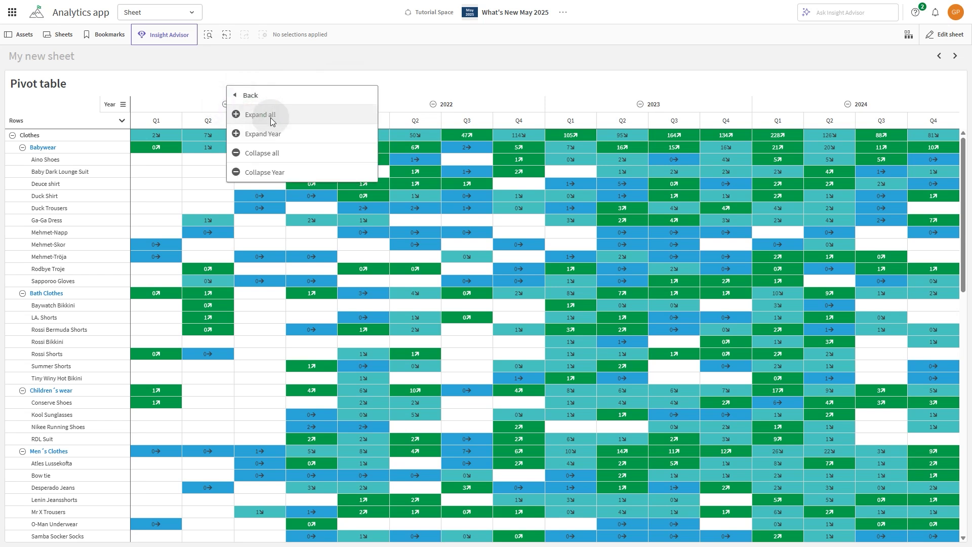
click(265, 171)
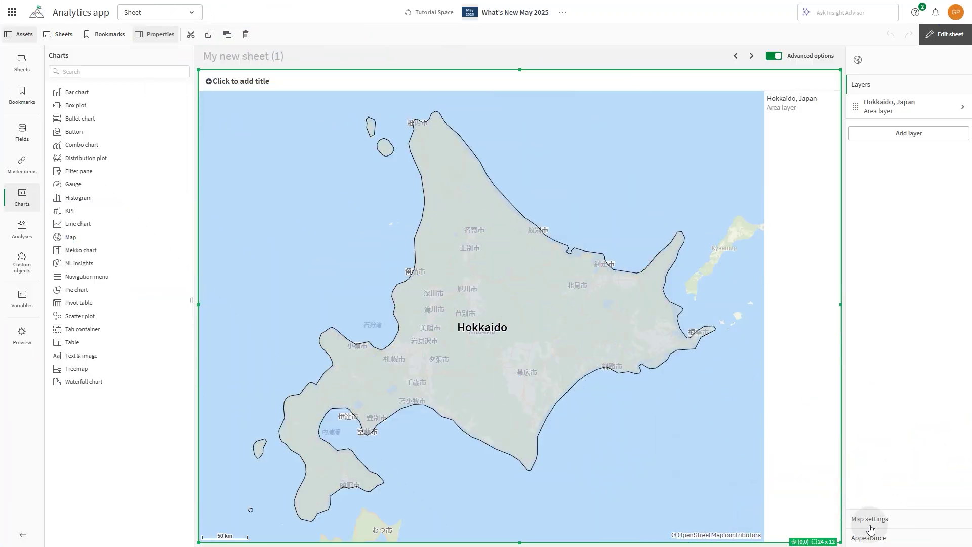
Set the map's selection colour to red (ac4d58), finish editing, and select Hokkaido
click(869, 537)
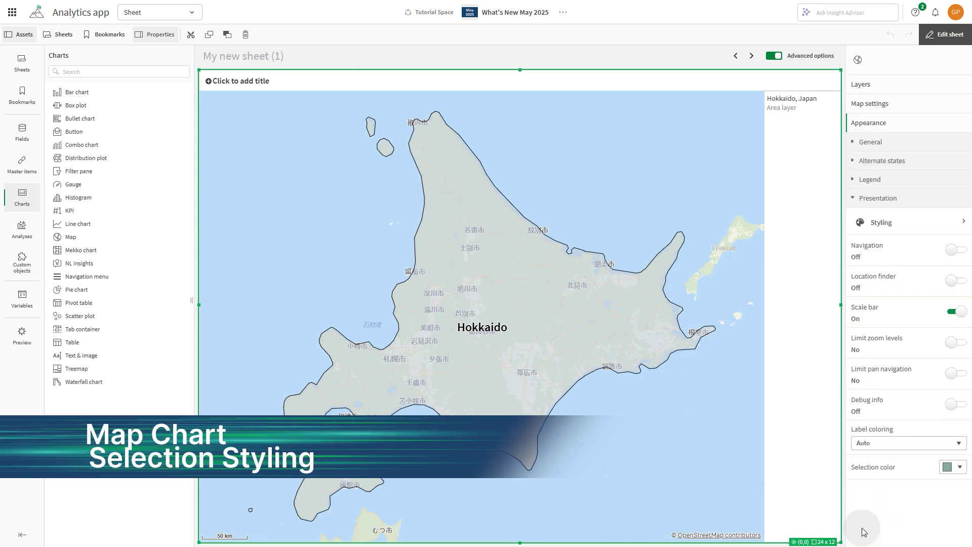
click(960, 470)
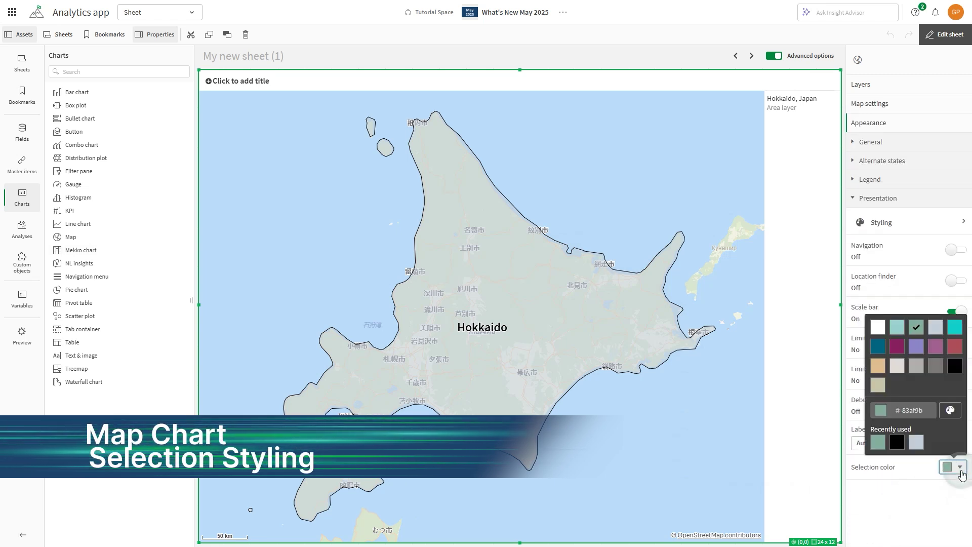
click(954, 346)
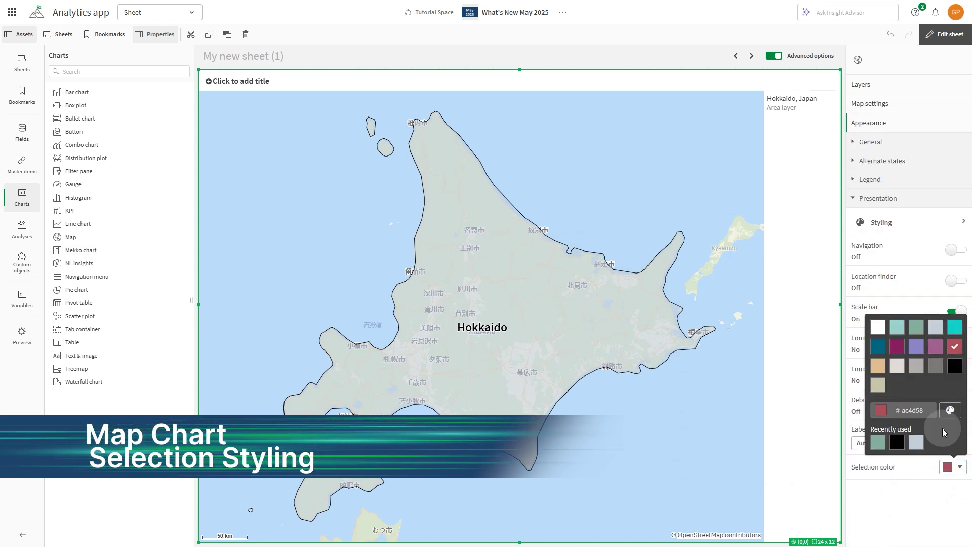
click(924, 463)
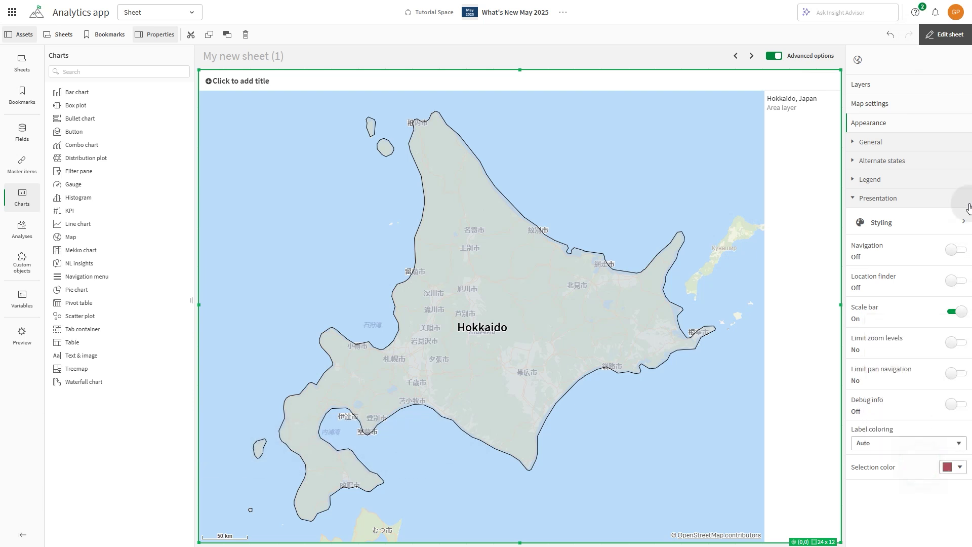
click(945, 34)
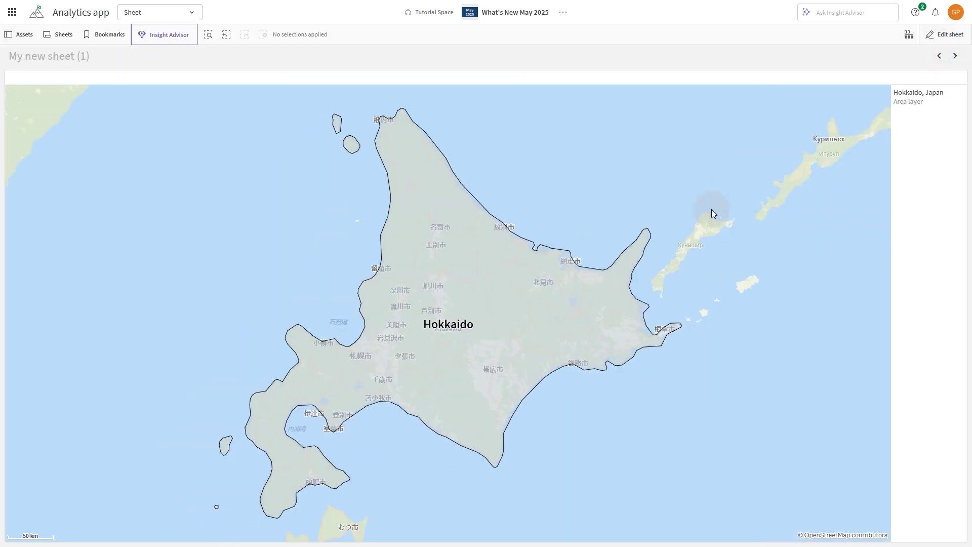
click(411, 278)
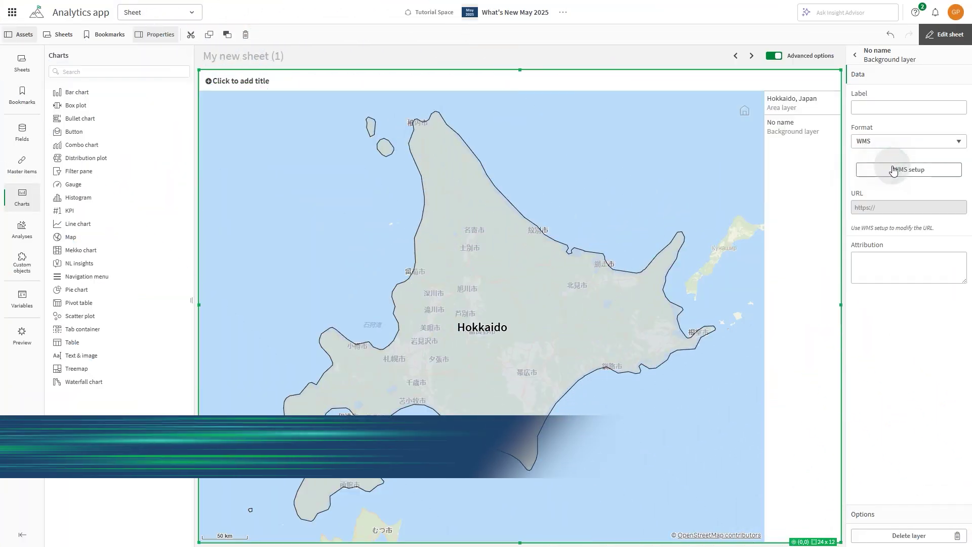
Enable basic authentication in the background layer's WMS setup and go to the Password field
click(909, 170)
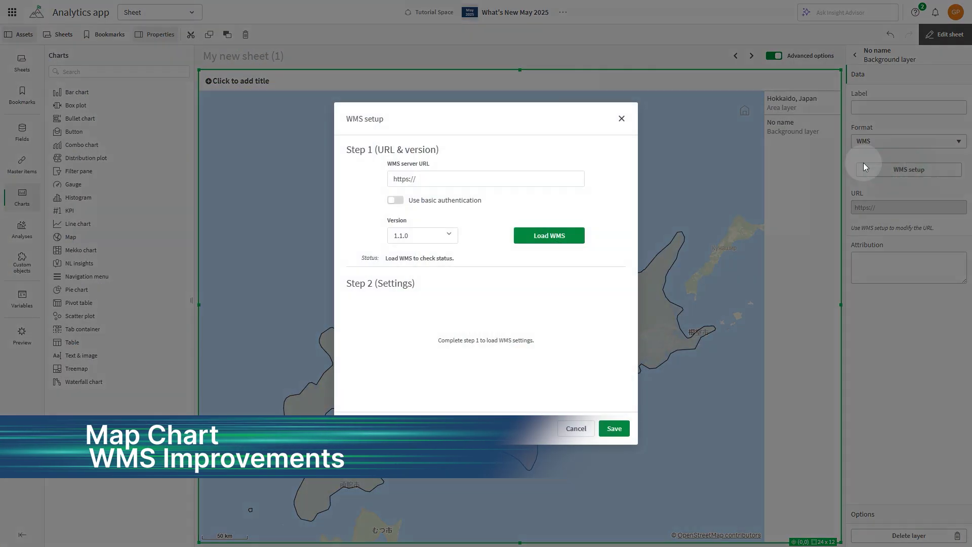
click(395, 202)
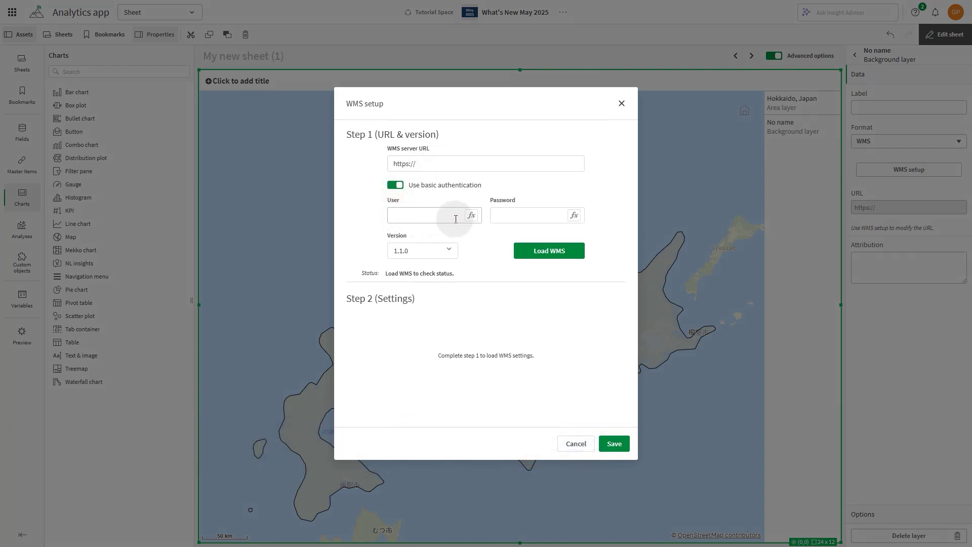
click(543, 223)
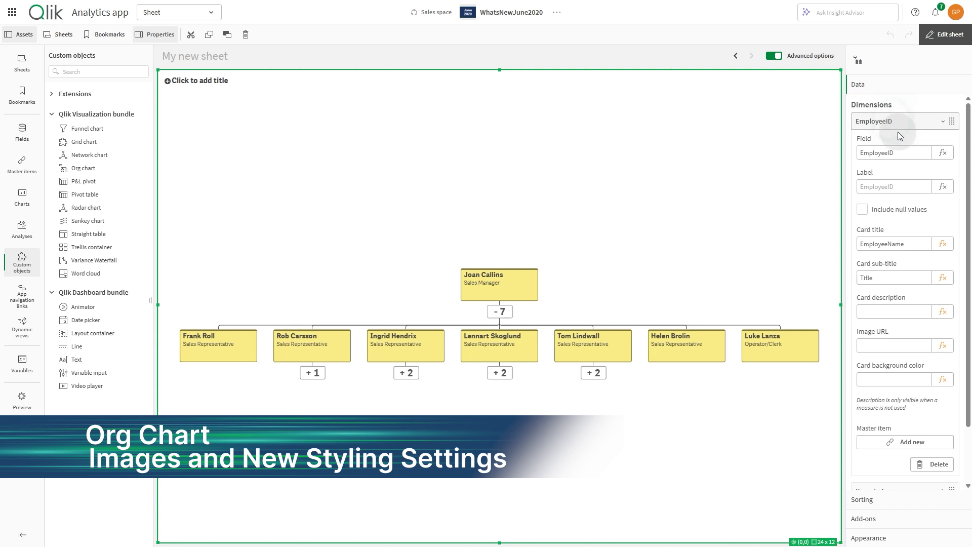
Set the cards' Image URL to the pasted dicebear initials-avatar expression
click(940, 350)
text('https://api.dicebear.com/7.x/initials/svg?seed=' & Replace(EmployeeName, ' ', '%20'))
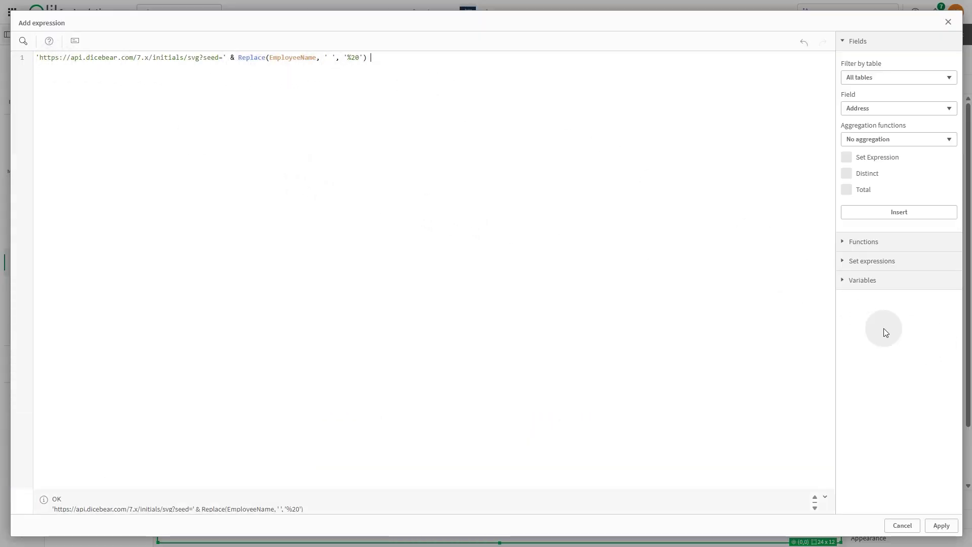
click(941, 525)
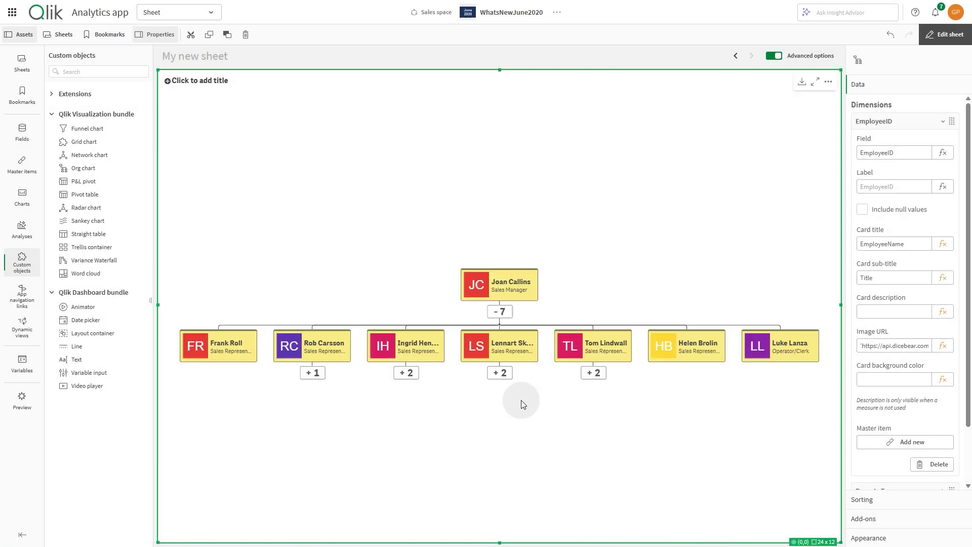
Leave edit mode and expand the two reports under the third and fourth representatives
click(938, 47)
click(380, 391)
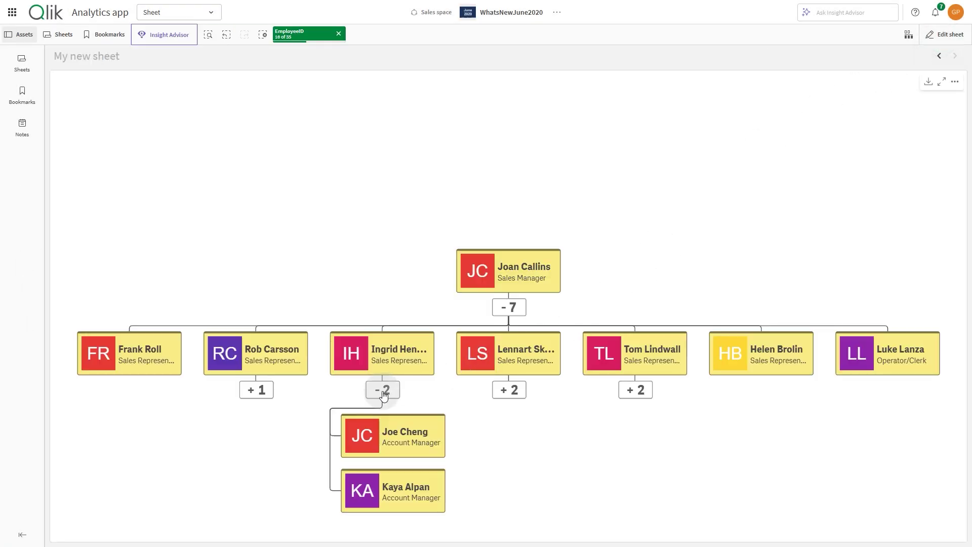
click(503, 393)
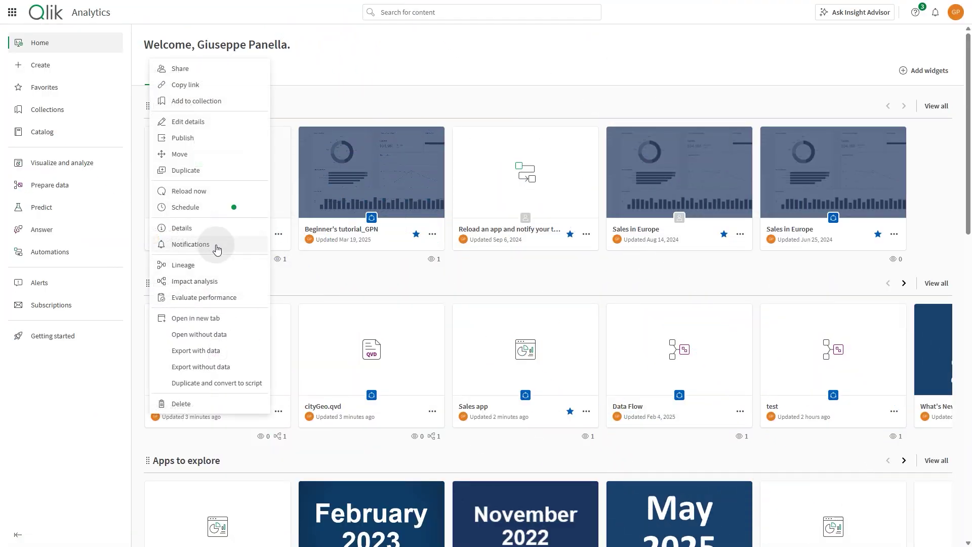
Create a new Sales app reload task running only on Mondays at 07:00 AM
click(195, 206)
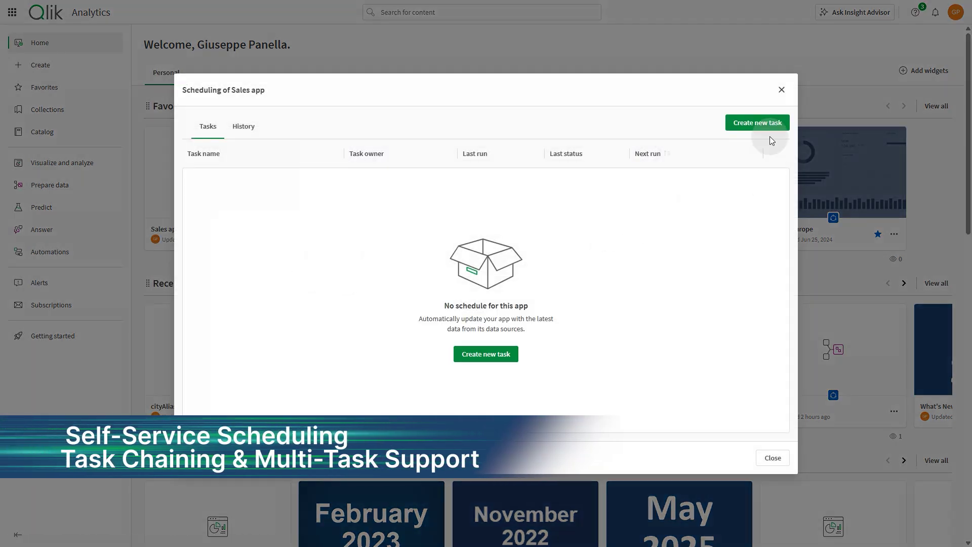
click(762, 123)
click(401, 344)
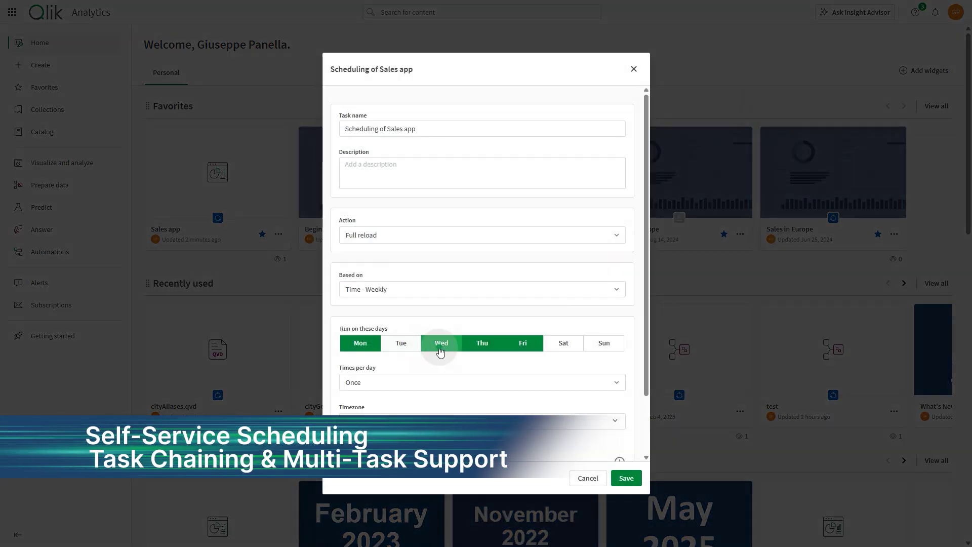
click(441, 344)
click(481, 342)
click(522, 342)
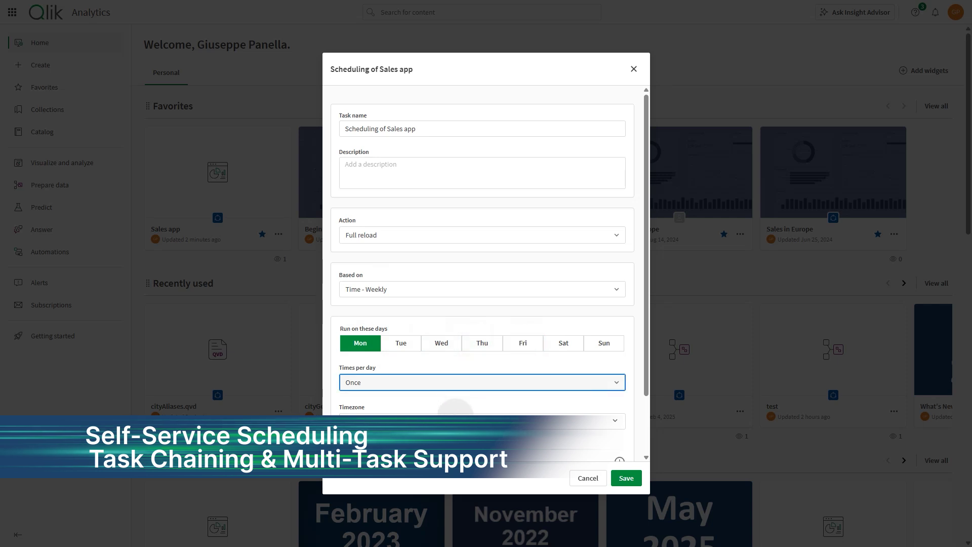
scroll(455, 411, down, 3)
click(619, 391)
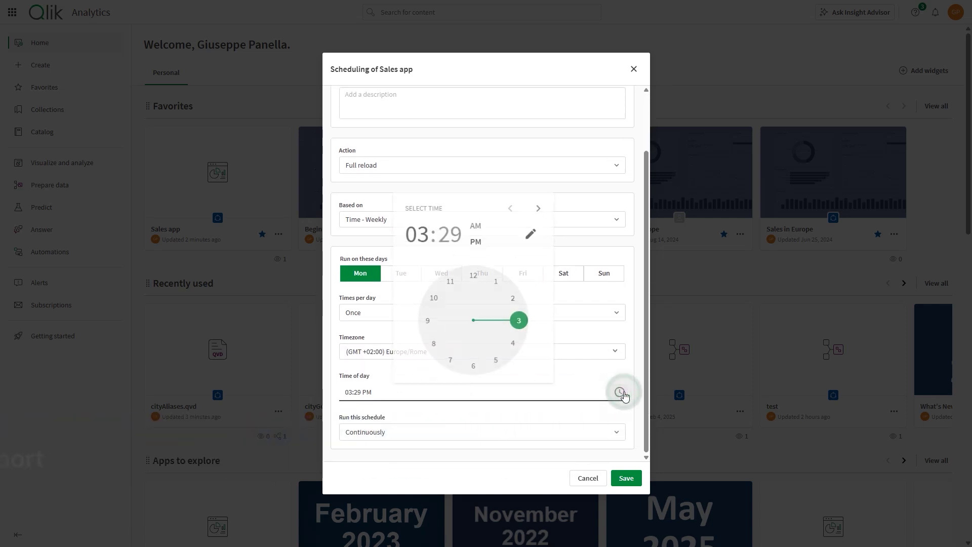
click(450, 359)
click(472, 259)
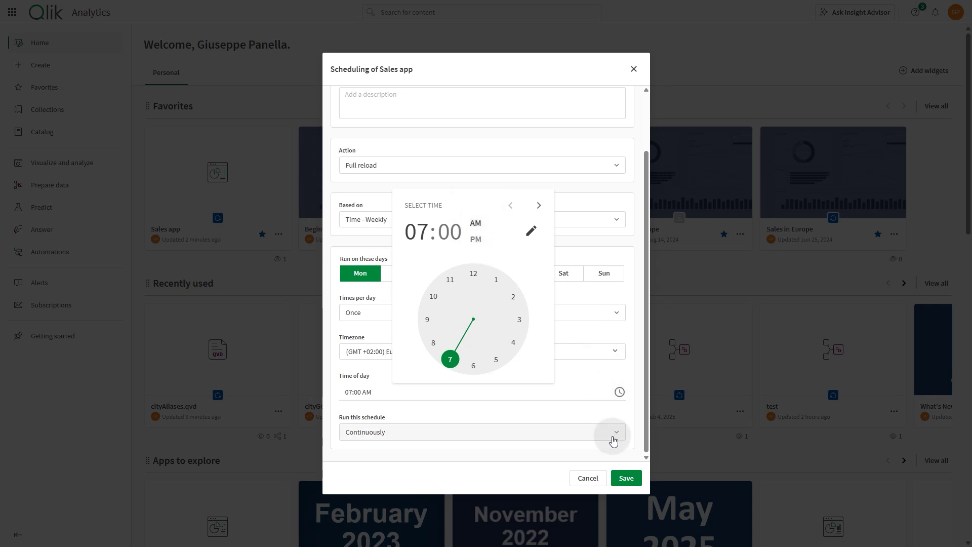
click(631, 415)
Make the schedule end on 04/30/2025, save it, and close the task list
click(622, 429)
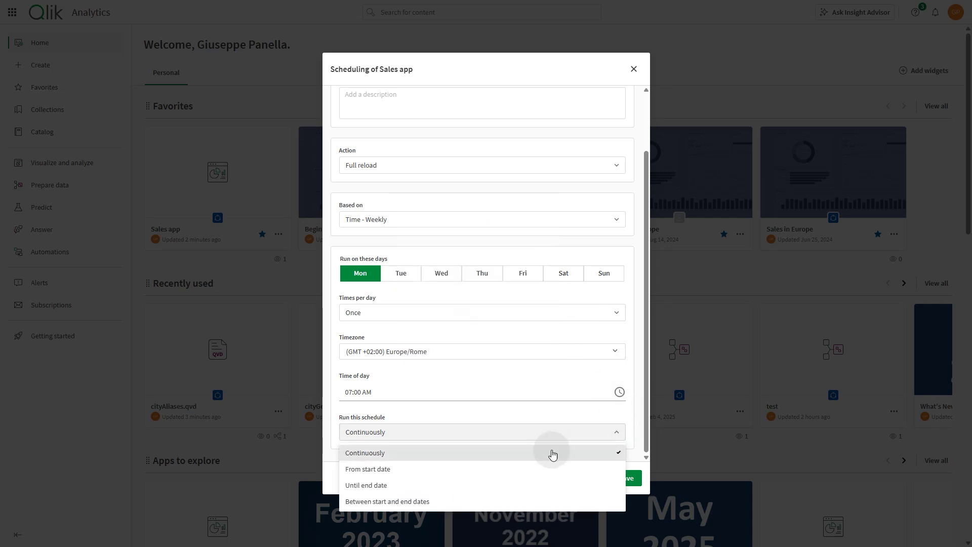
click(506, 483)
scroll(540, 441, down, 1)
click(619, 421)
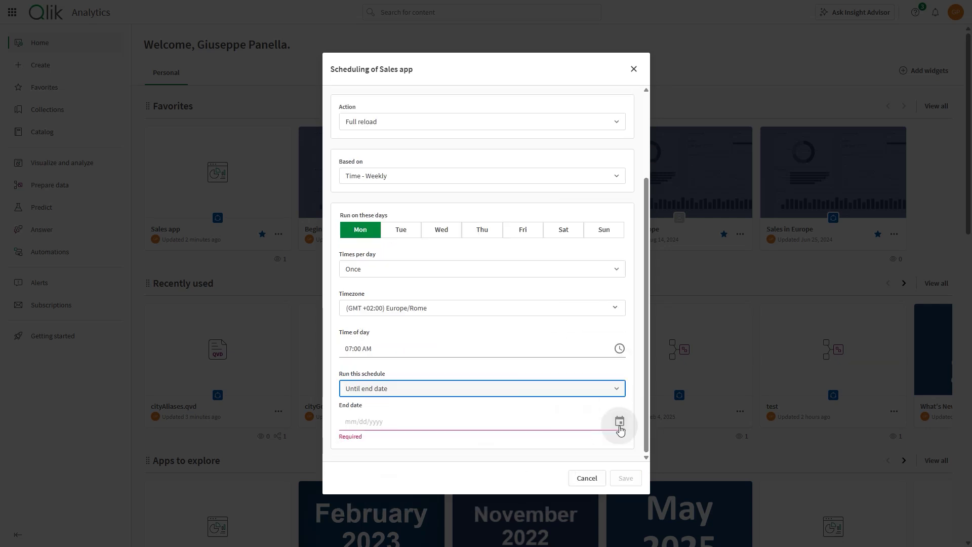
click(471, 378)
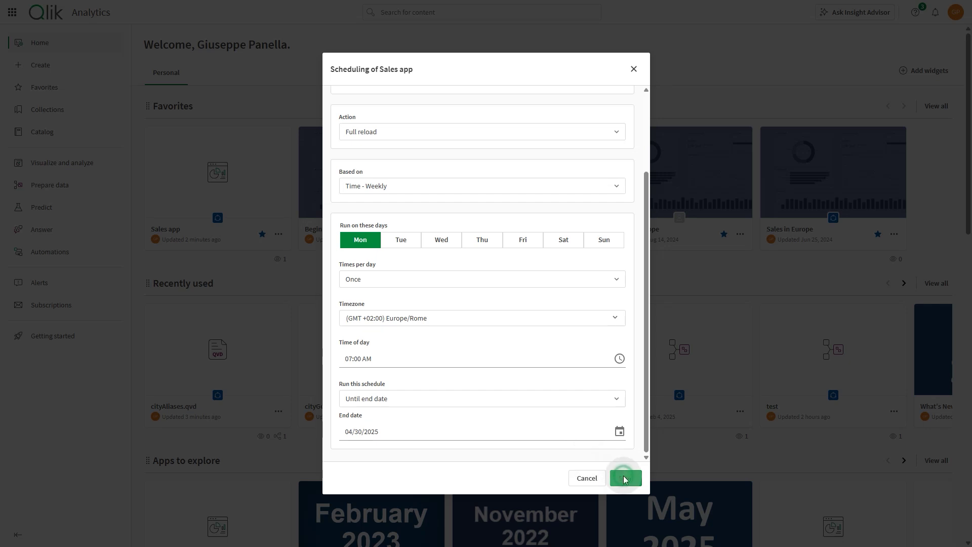
click(625, 479)
click(783, 90)
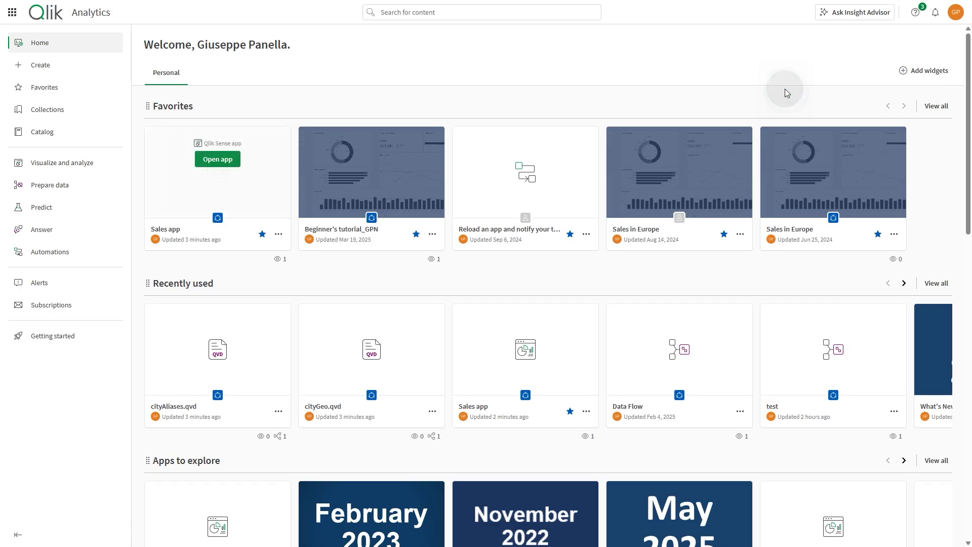
Filter the Catalog to Data flows and start a new scheduling task for the Data Flow
click(70, 134)
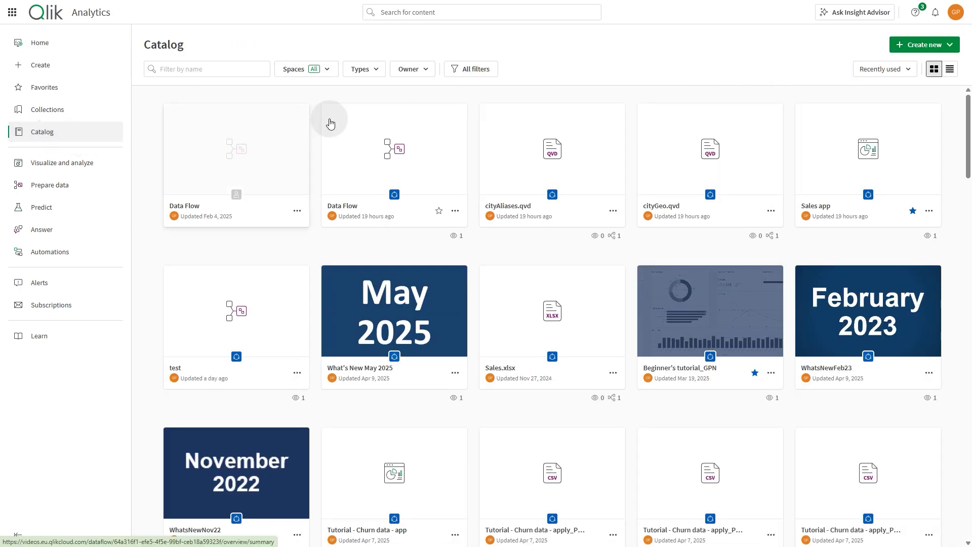
click(362, 70)
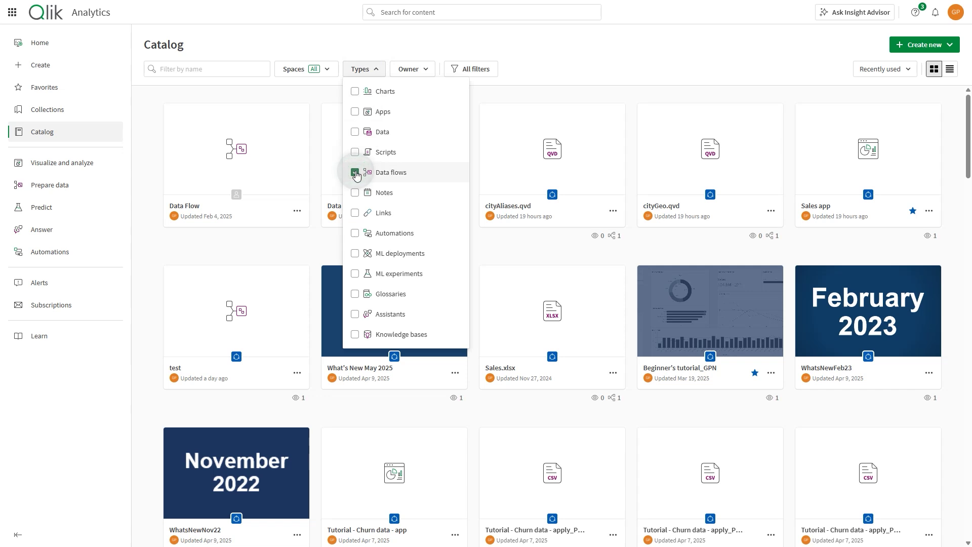
click(538, 267)
click(462, 245)
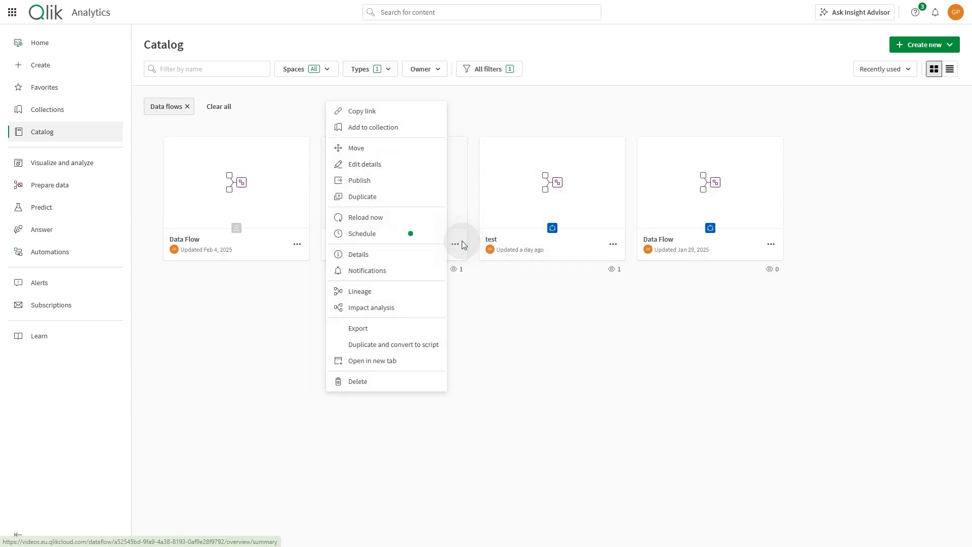
click(405, 233)
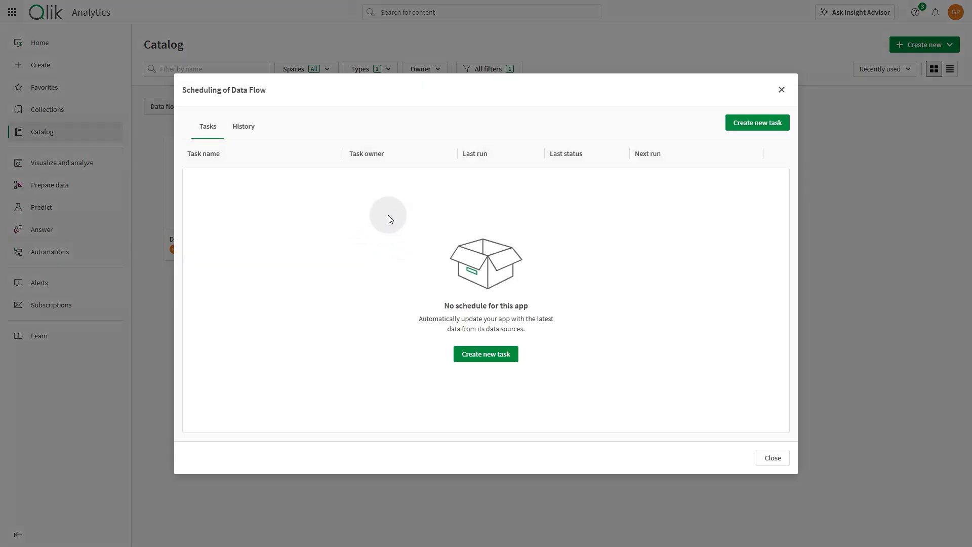
click(476, 351)
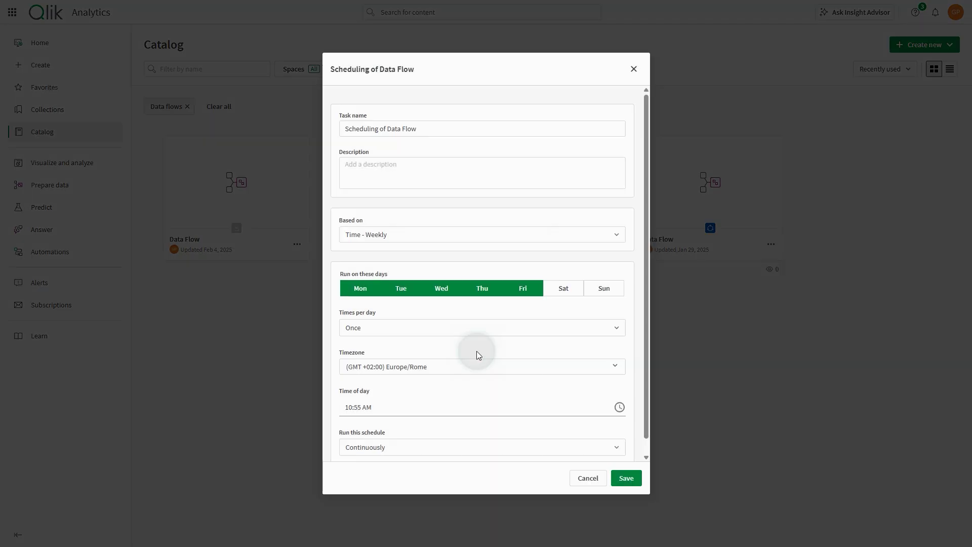
Trigger the task when the Sales app's scheduling task in Tutorial Space succeeds, and save
click(370, 237)
click(397, 266)
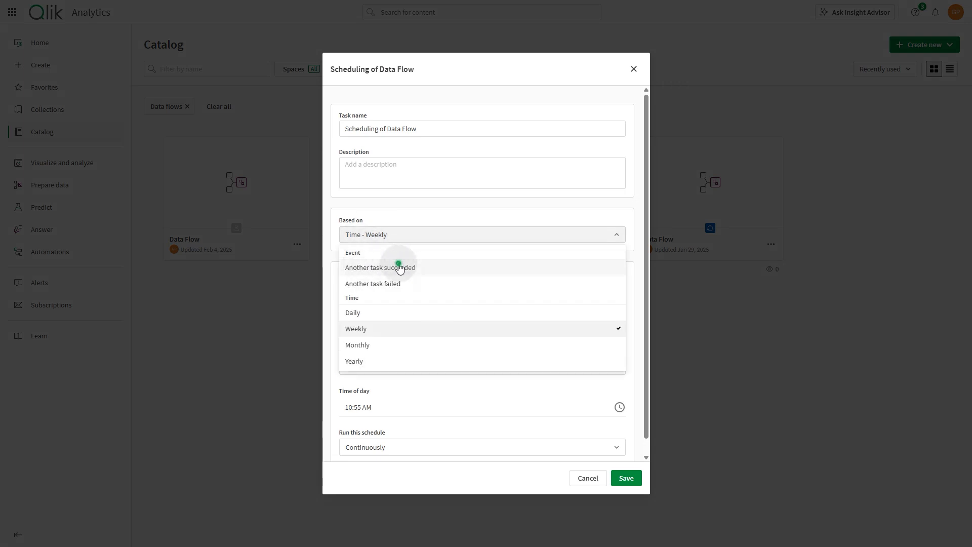
click(399, 314)
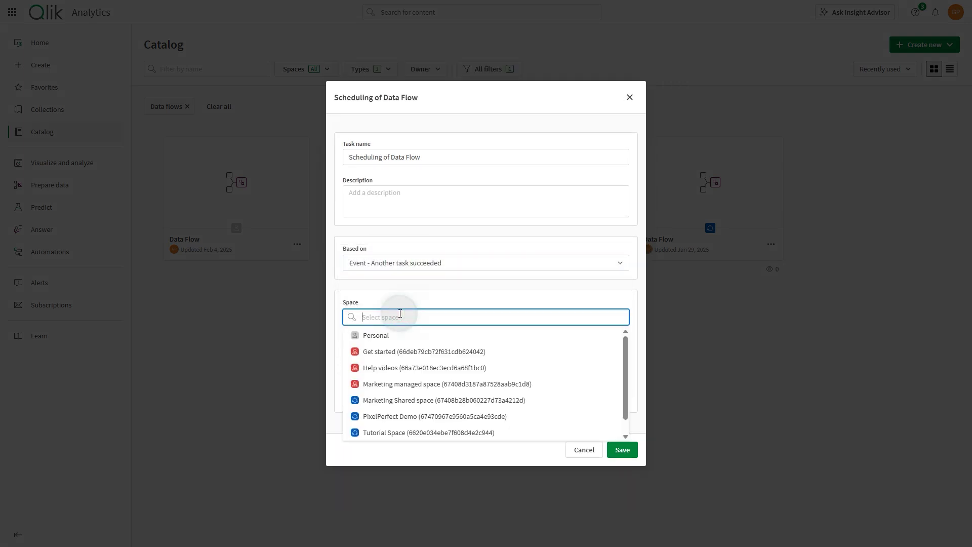
click(398, 433)
click(398, 350)
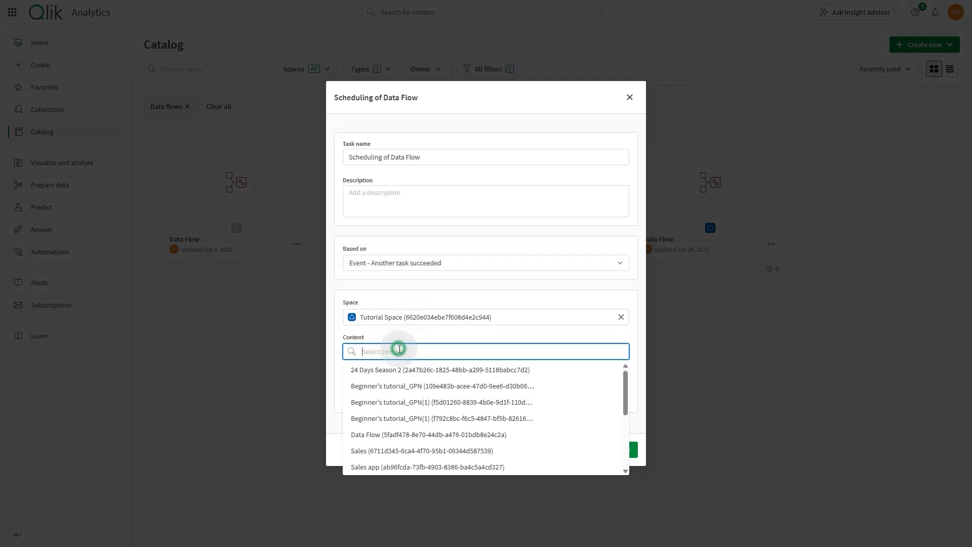
click(397, 467)
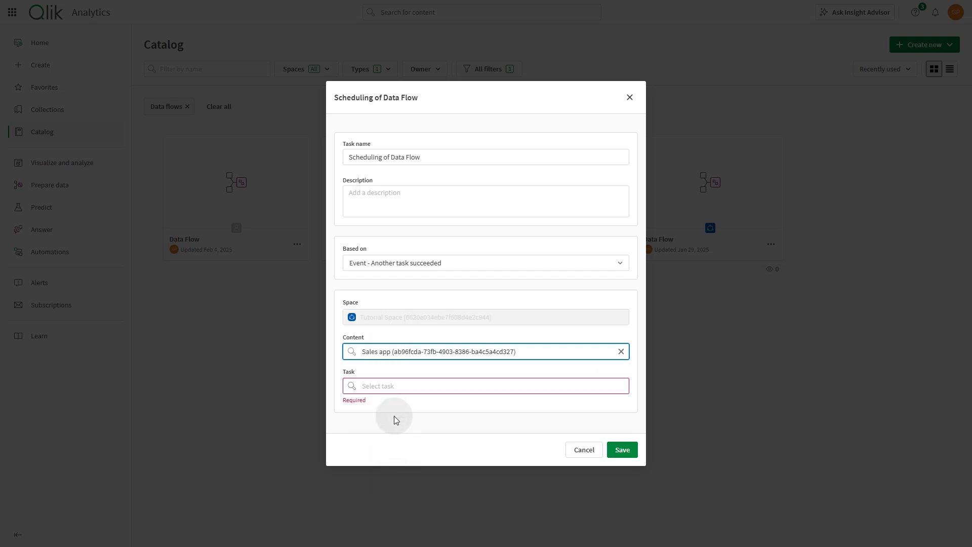
click(391, 393)
click(389, 405)
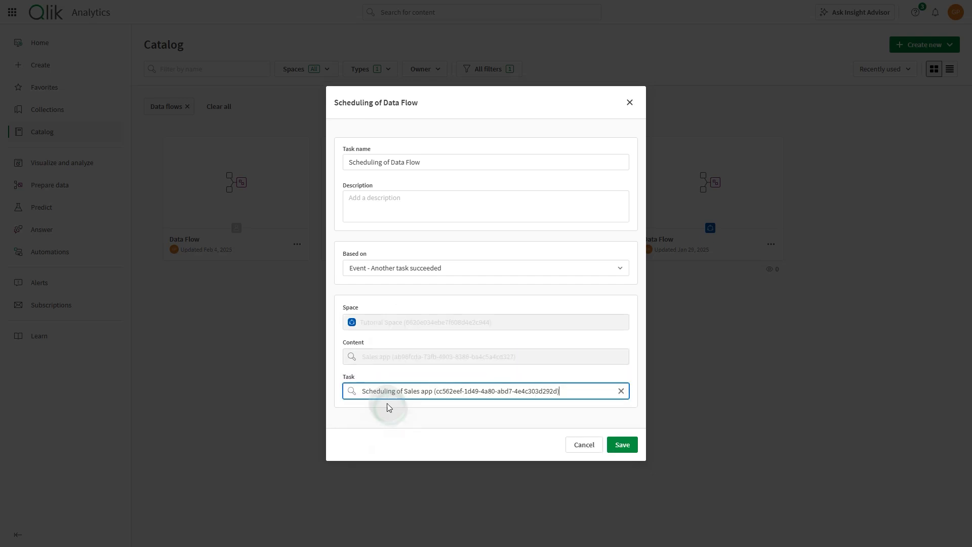
click(625, 443)
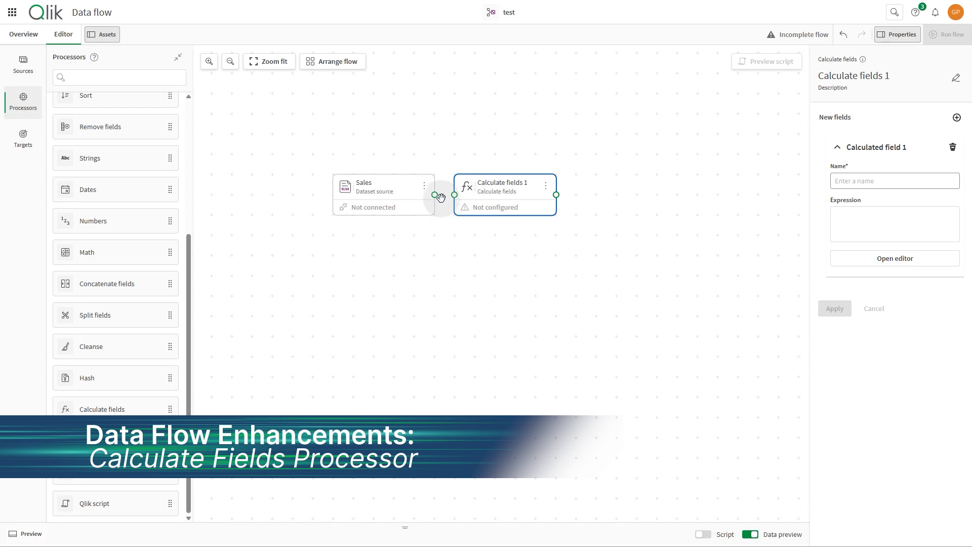
Connect Sales to Calculate fields 1 and look up the Round function in the expression editor
drag(434, 195, 455, 194)
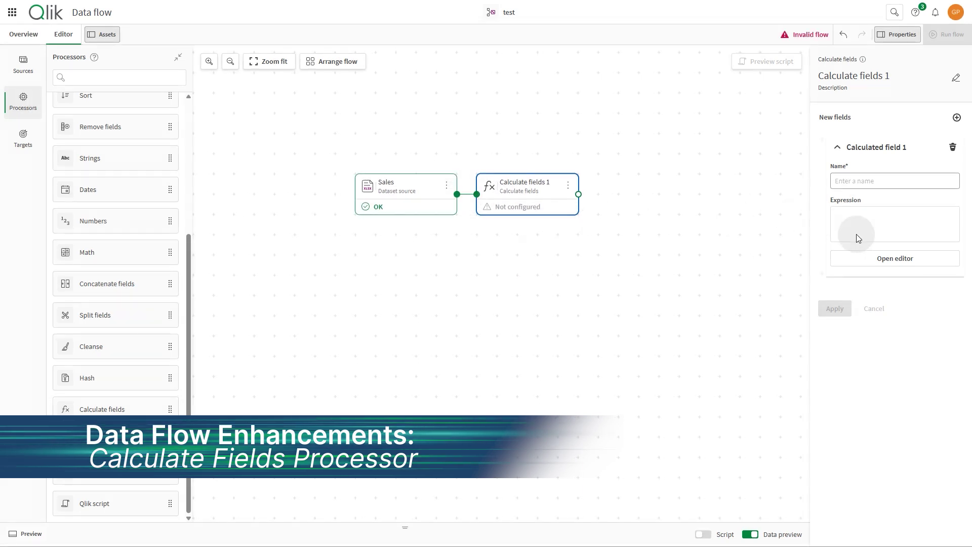
click(894, 258)
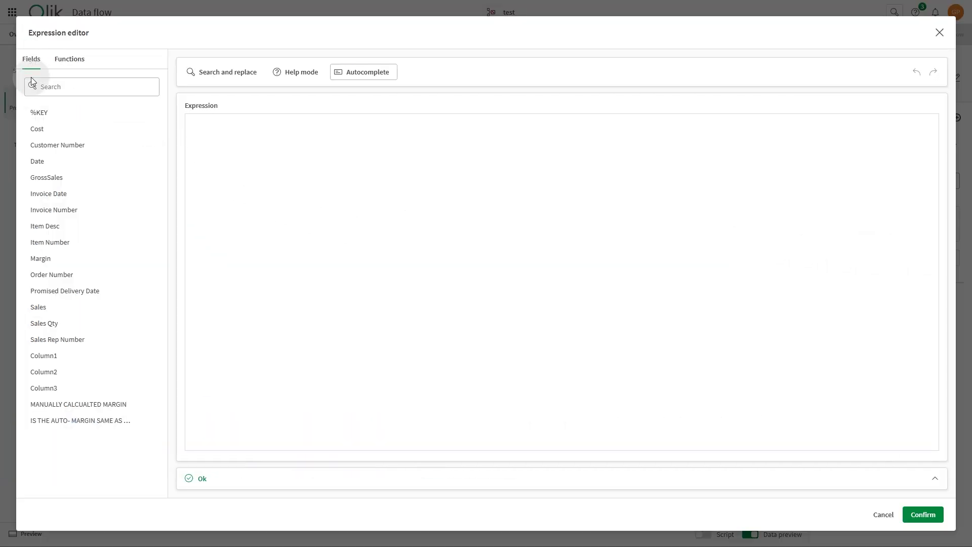
click(68, 58)
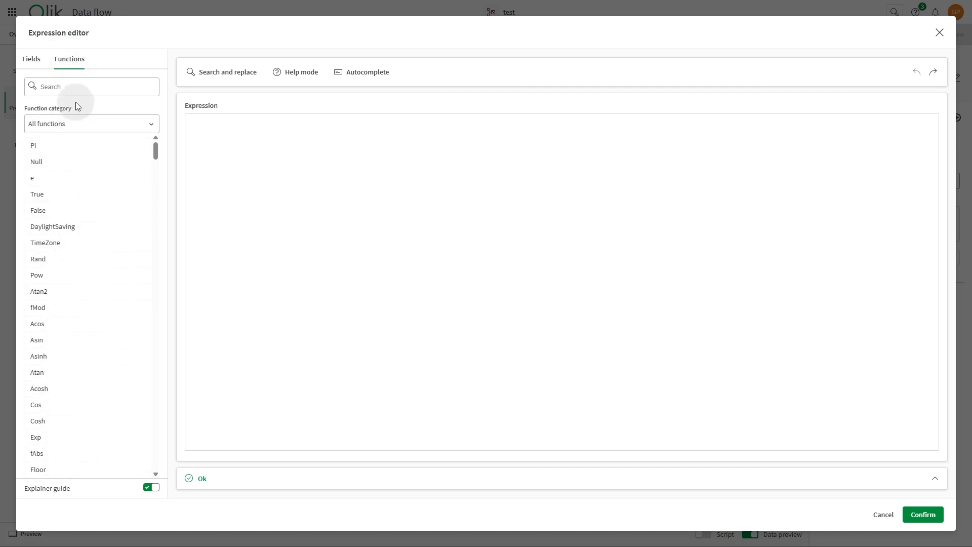
click(72, 84)
text(r)
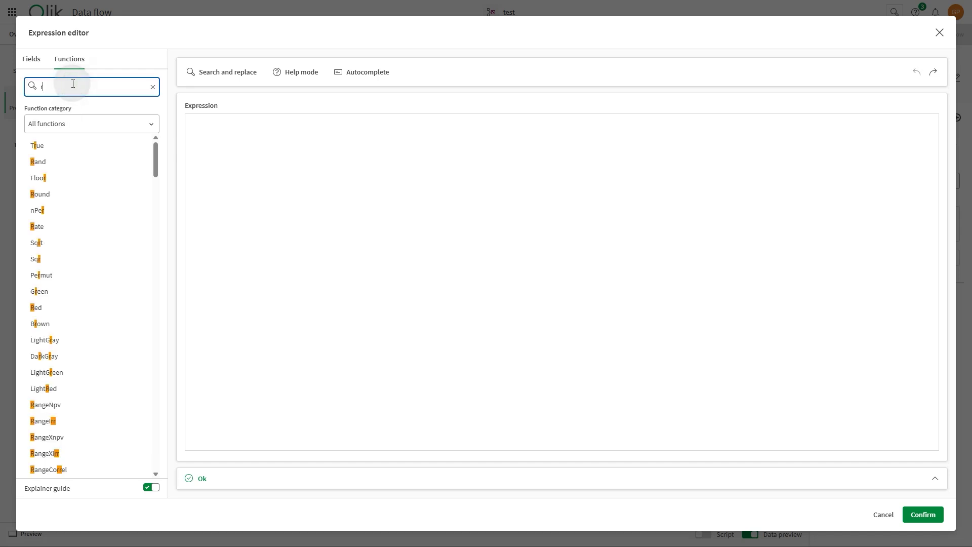
text(o)
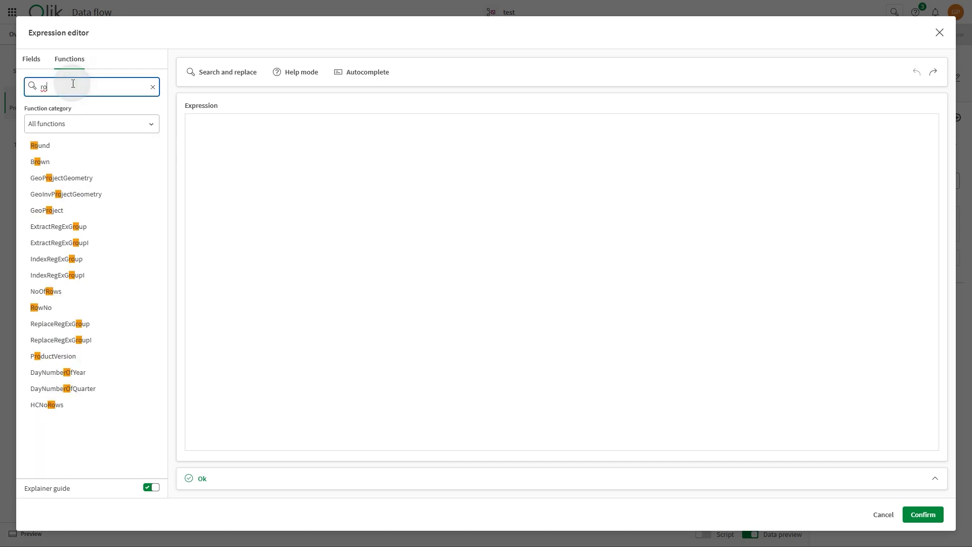
click(59, 148)
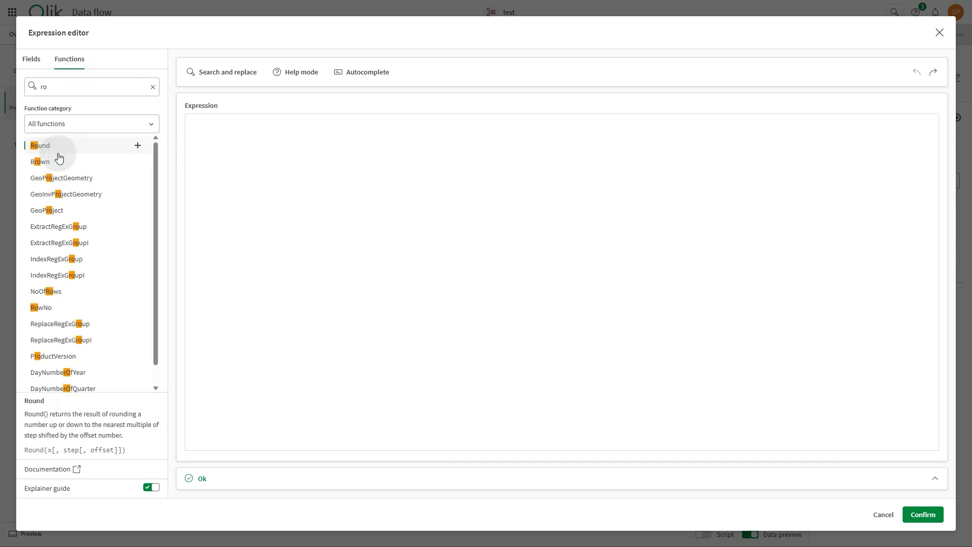
click(45, 471)
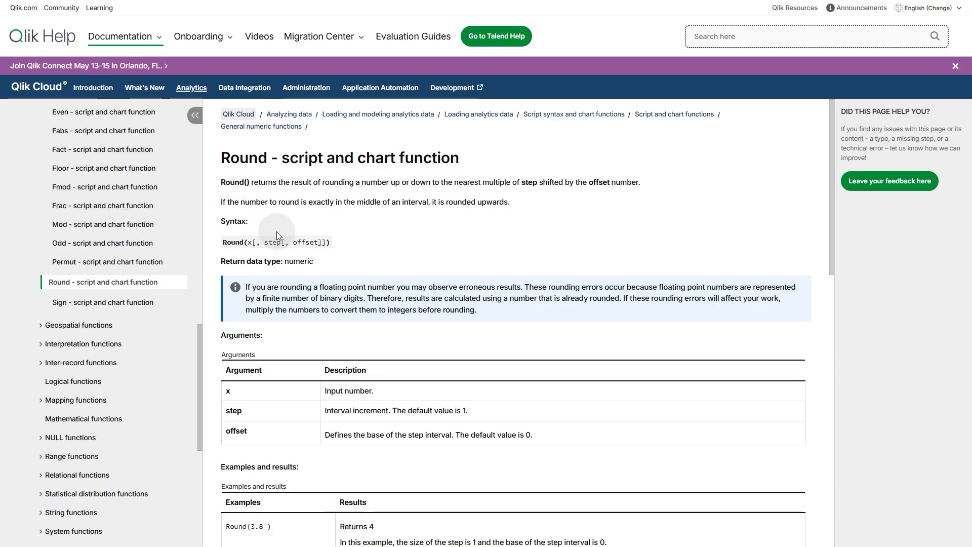
Insert GrossSales into Round(), then try Search and replace and toggle Help mode on and off
click(33, 59)
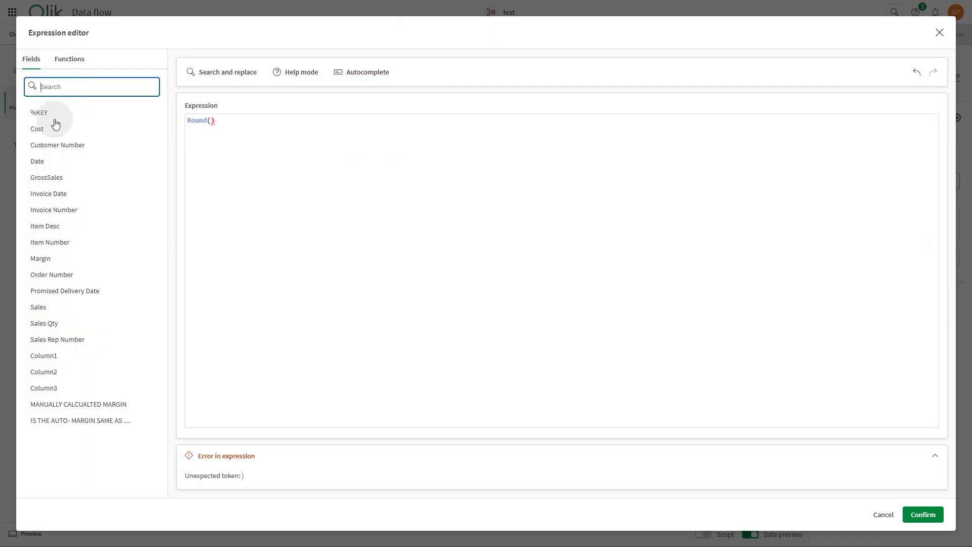
click(147, 177)
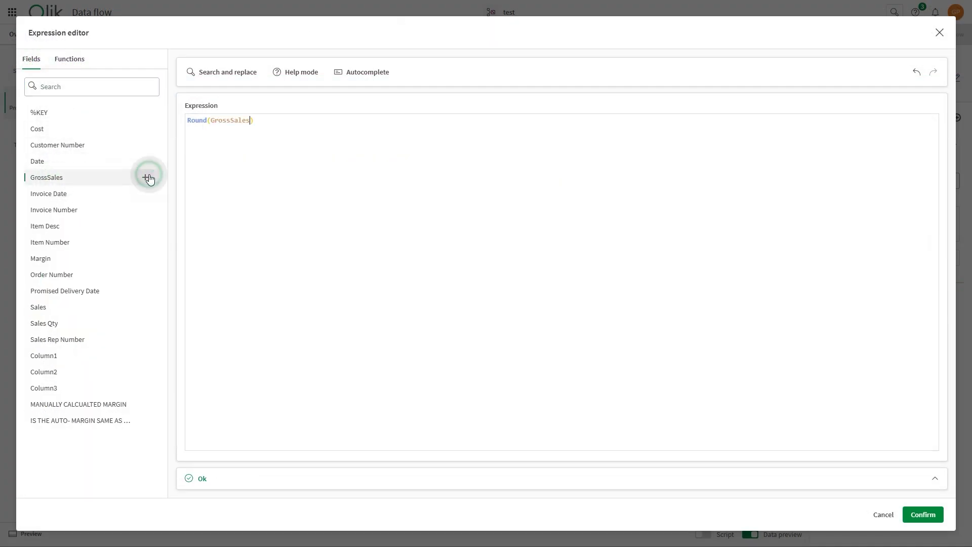
click(217, 72)
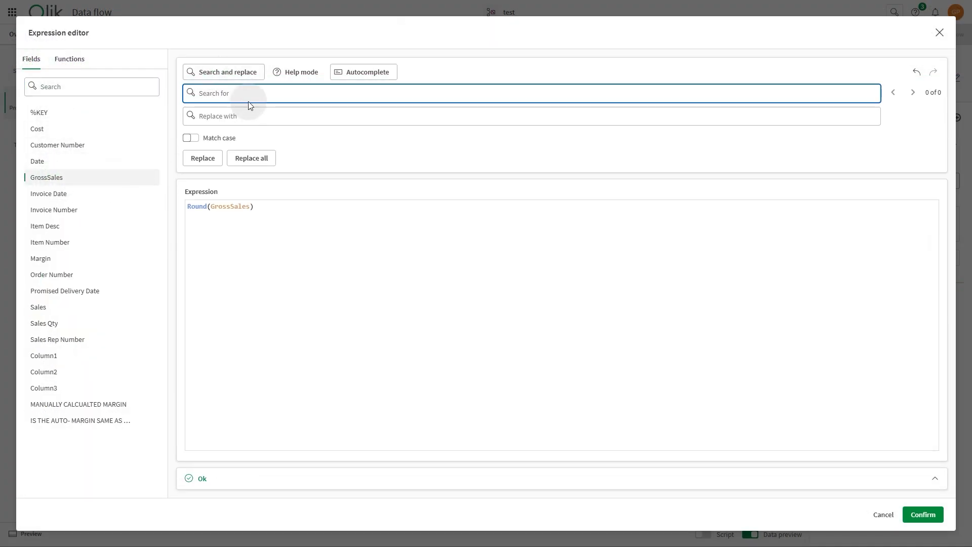
click(302, 72)
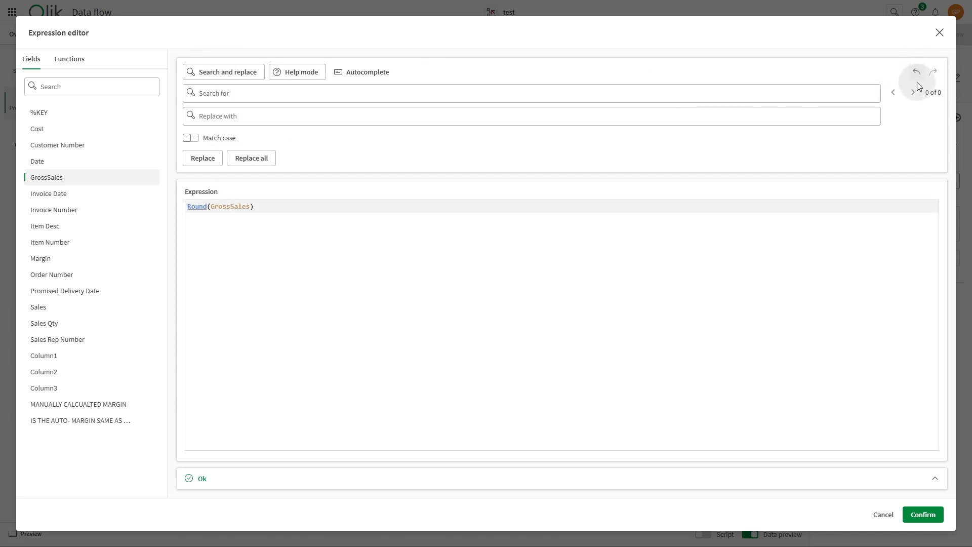
click(301, 72)
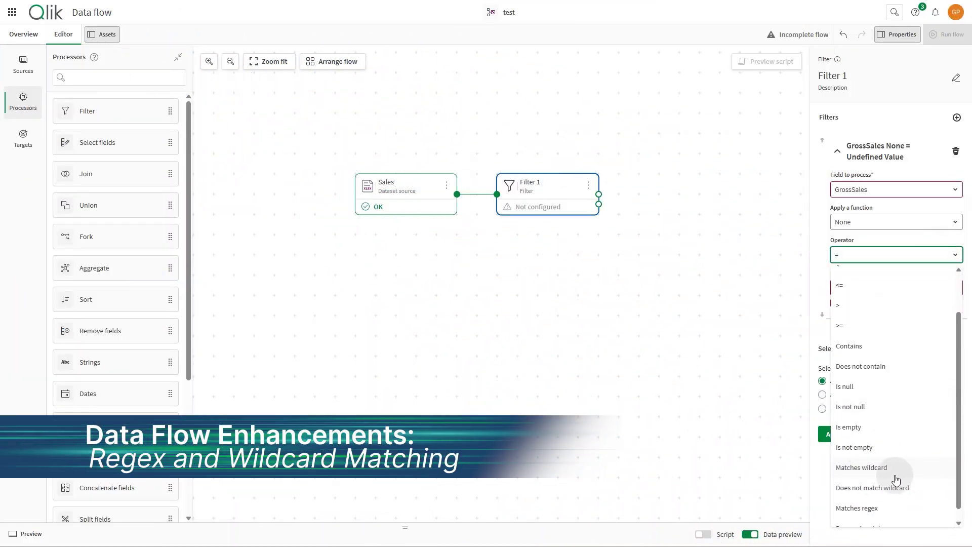
scroll(895, 478, down, 1)
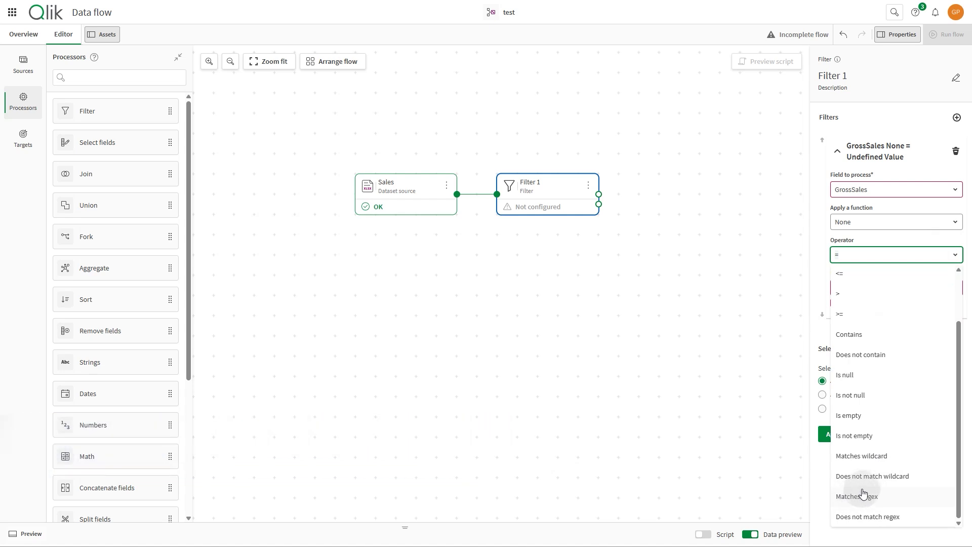
Set the filter operator to Matches wildcard, then add a Numbers processor after Sales using Convert to number
click(865, 457)
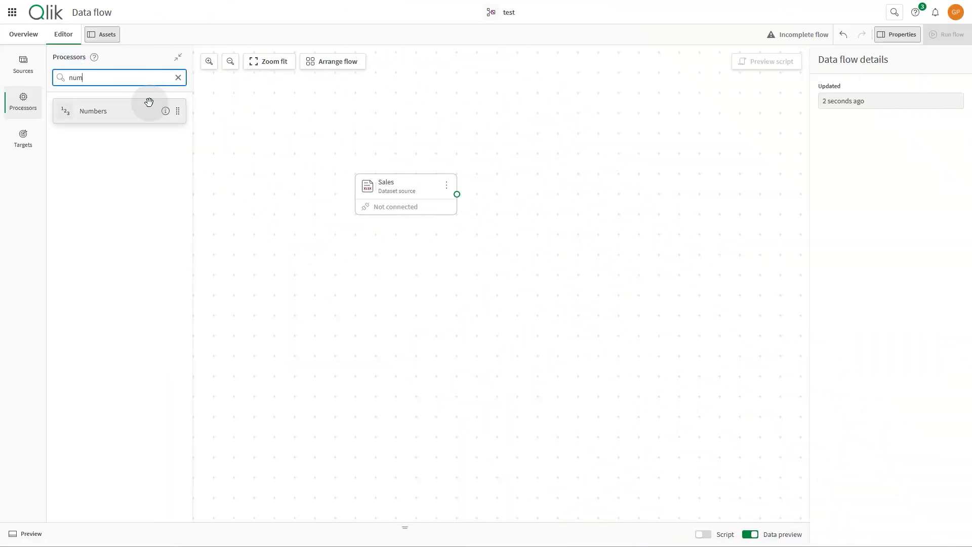
drag(147, 106, 544, 185)
drag(457, 195, 496, 194)
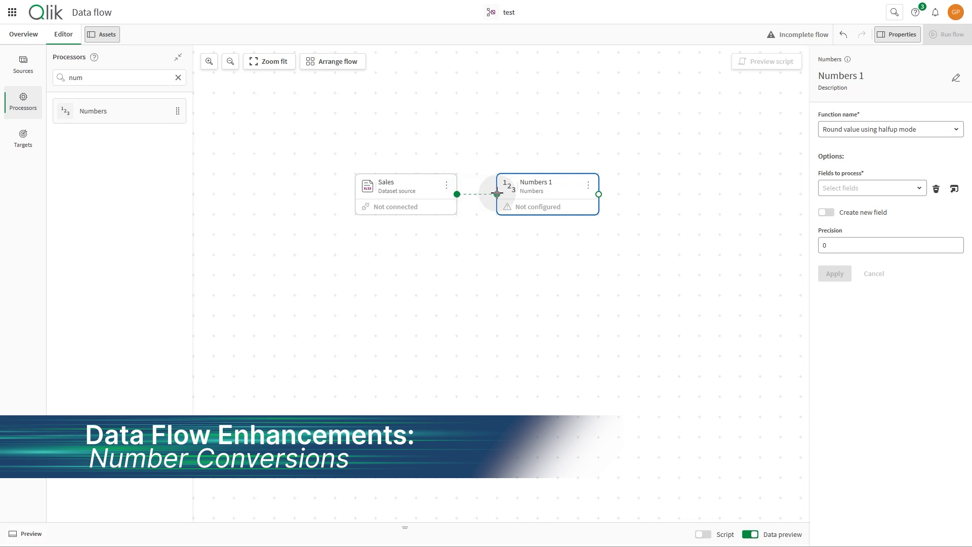
click(888, 131)
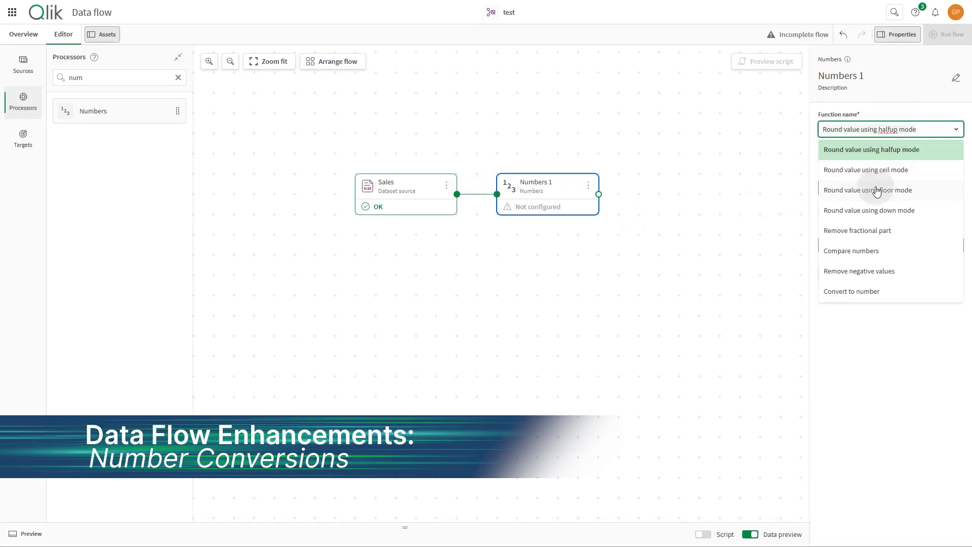
click(851, 292)
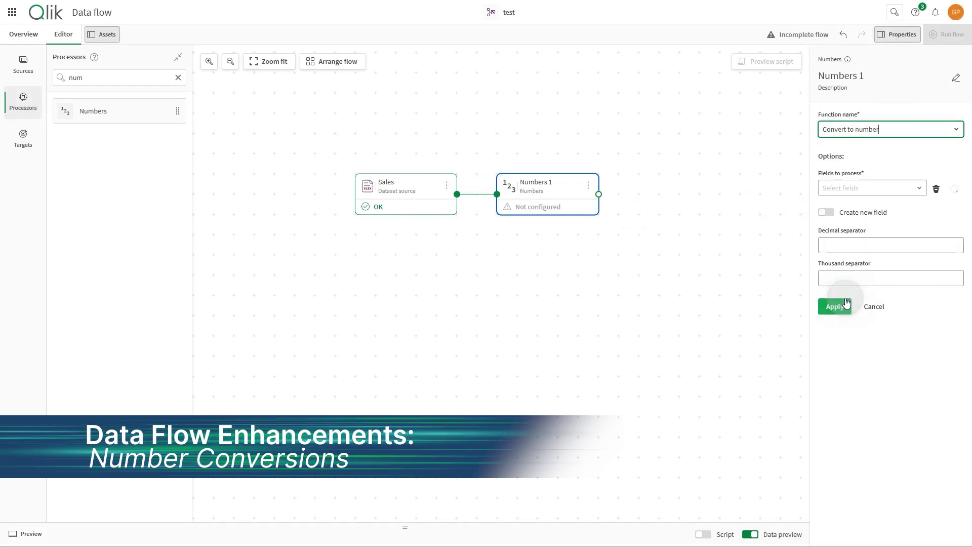
click(916, 186)
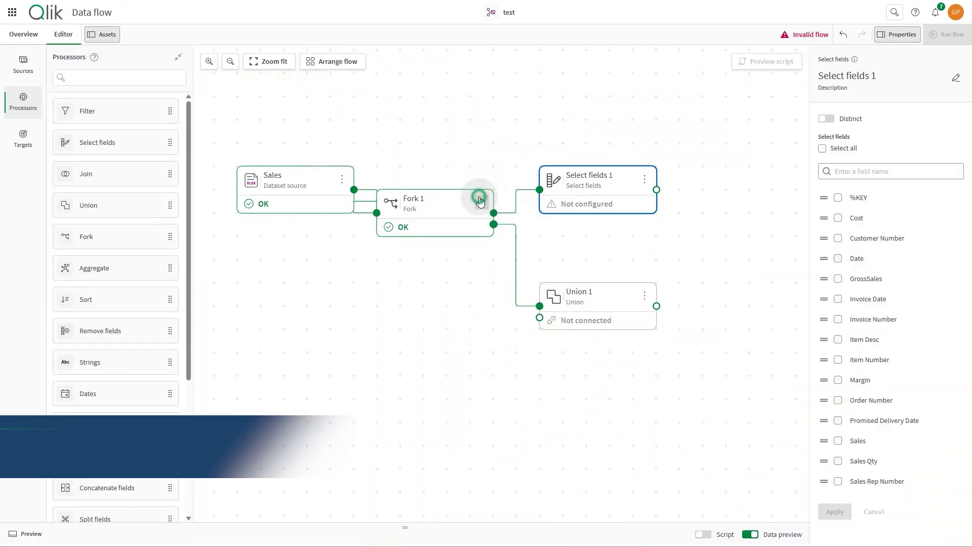
Add an Aggregate processor on a new Fork 1 output and keep replace mode as Entire cell with null
click(480, 200)
mouse_move(511, 238)
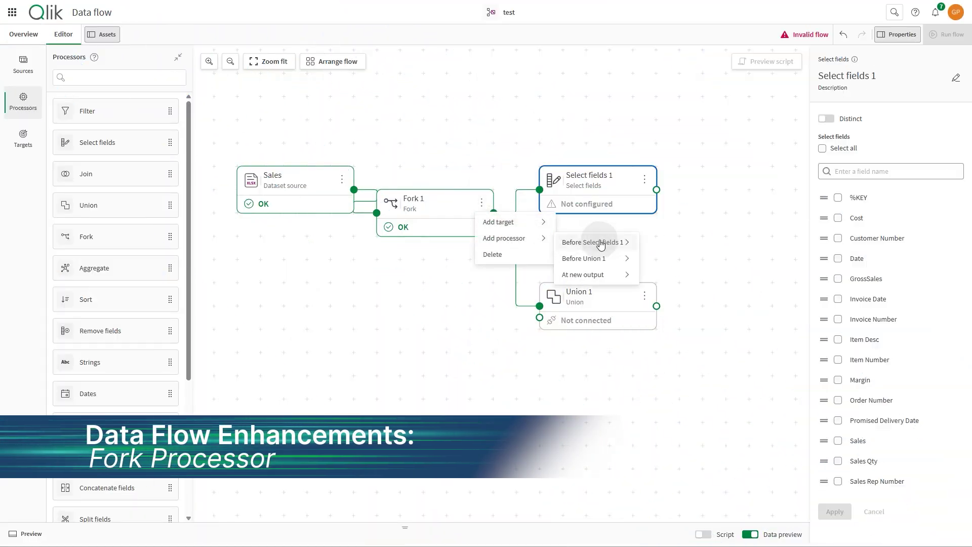
mouse_move(585, 277)
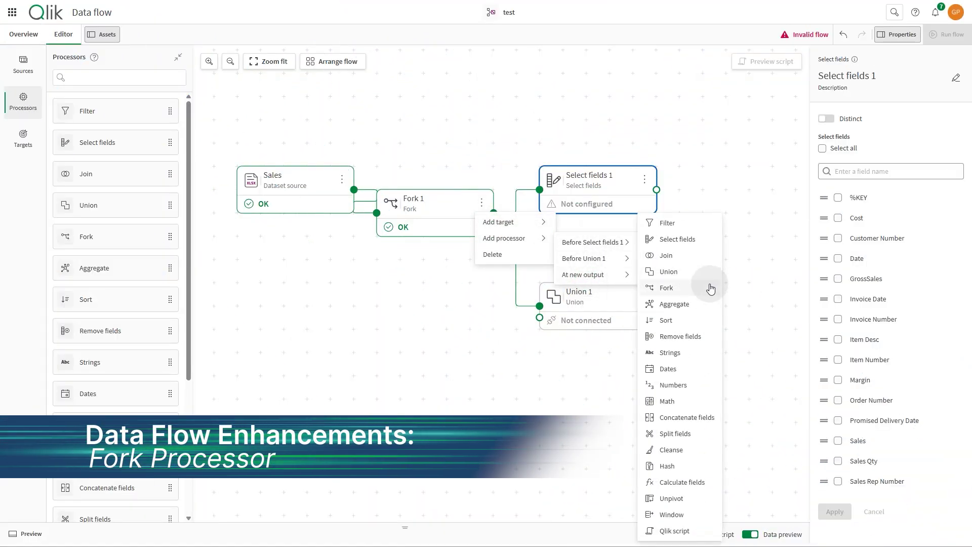
click(678, 304)
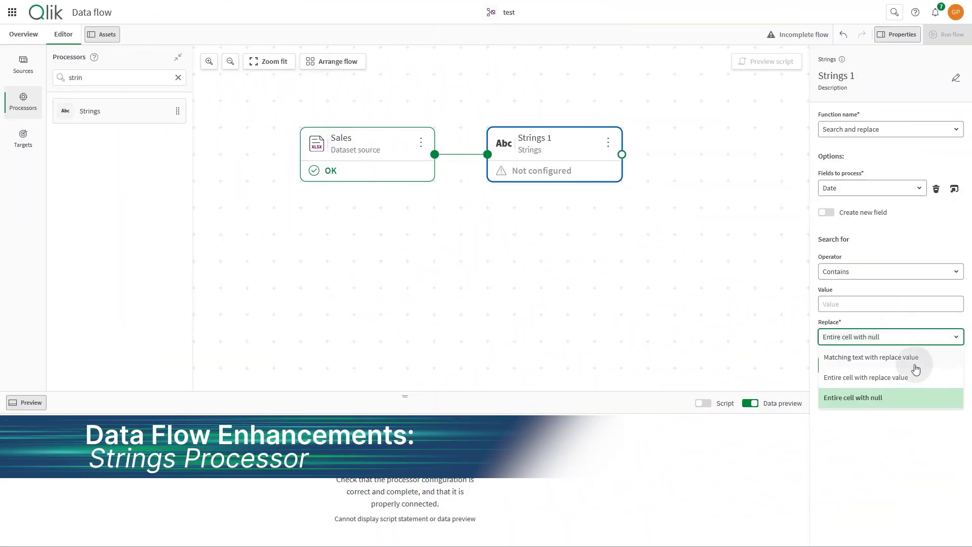
click(869, 399)
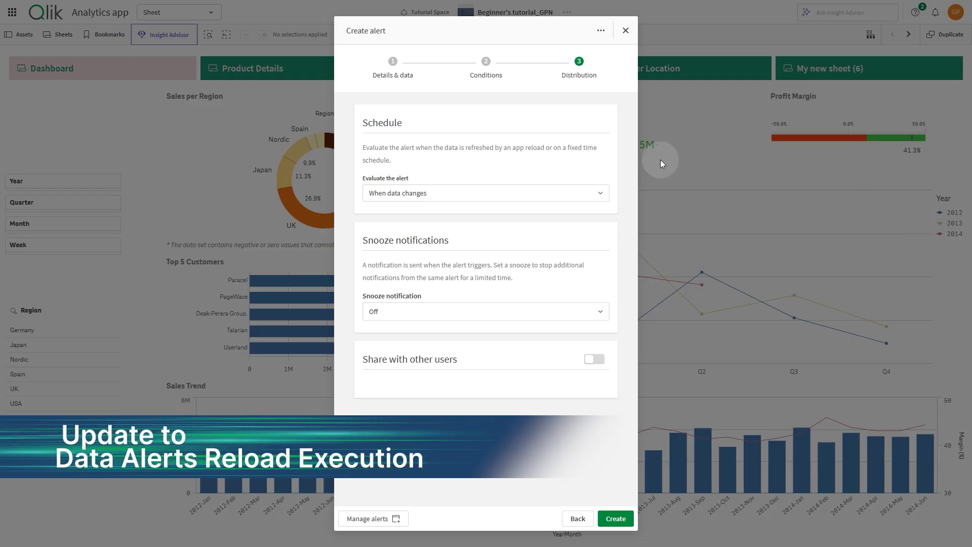
Keep the alert's evaluation schedule set to When data changes
click(410, 188)
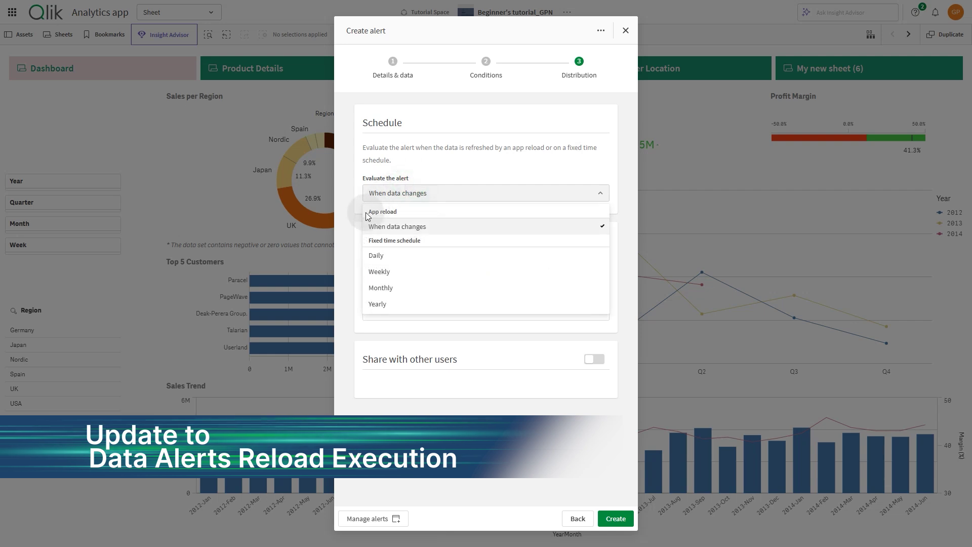
click(390, 231)
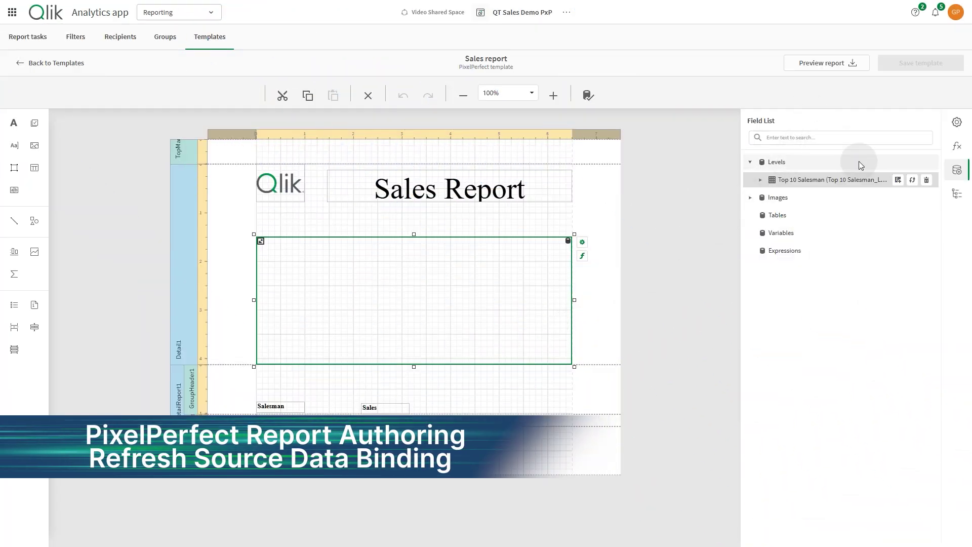
Refresh the Top 10 Salesman level's data binding in the Field List
click(914, 183)
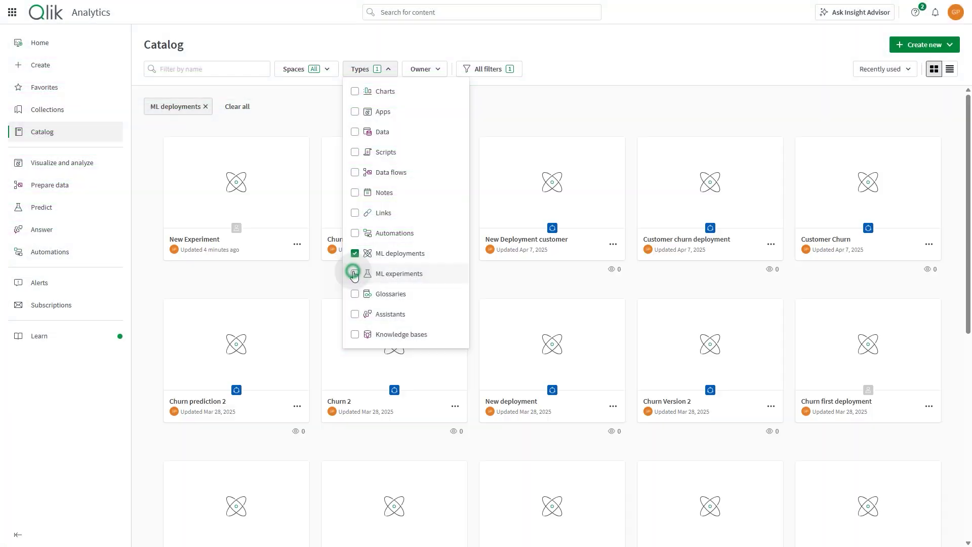
Add ML experiments to the Catalog filter and view New Experiment's lineage back to File storage
click(354, 274)
click(493, 277)
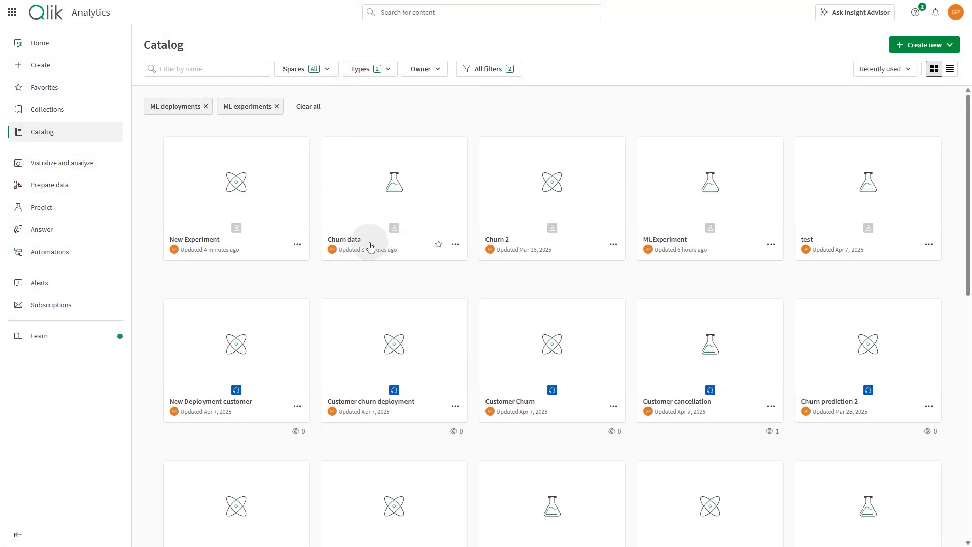
click(294, 244)
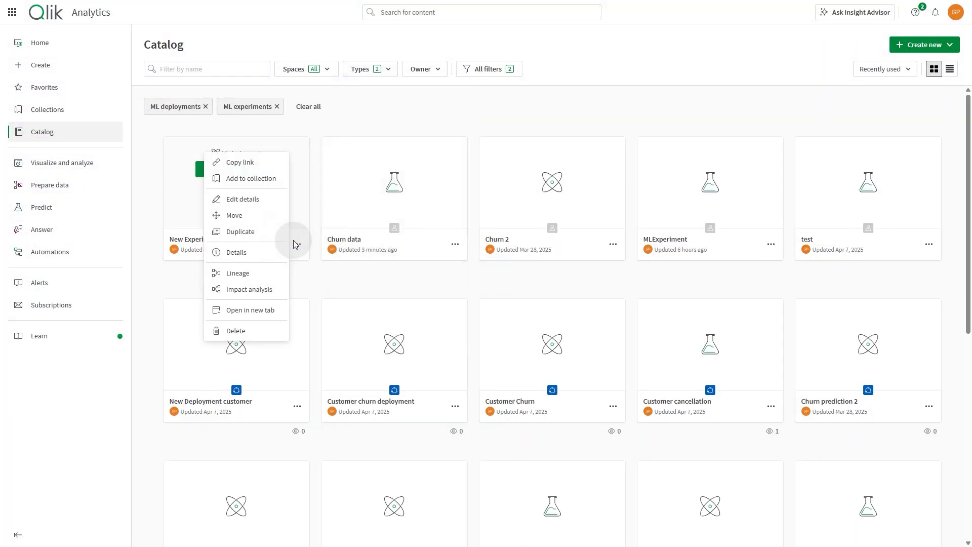
click(238, 272)
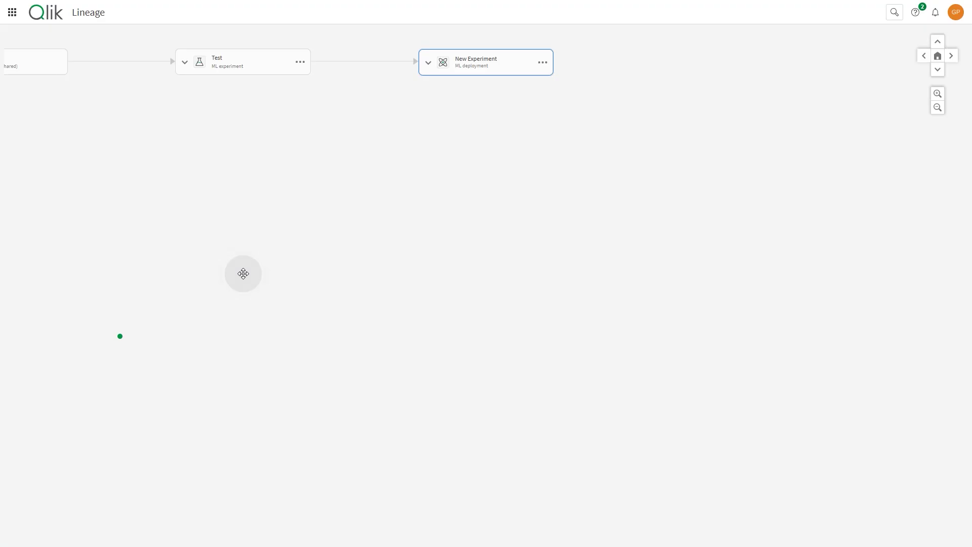
drag(307, 198, 467, 241)
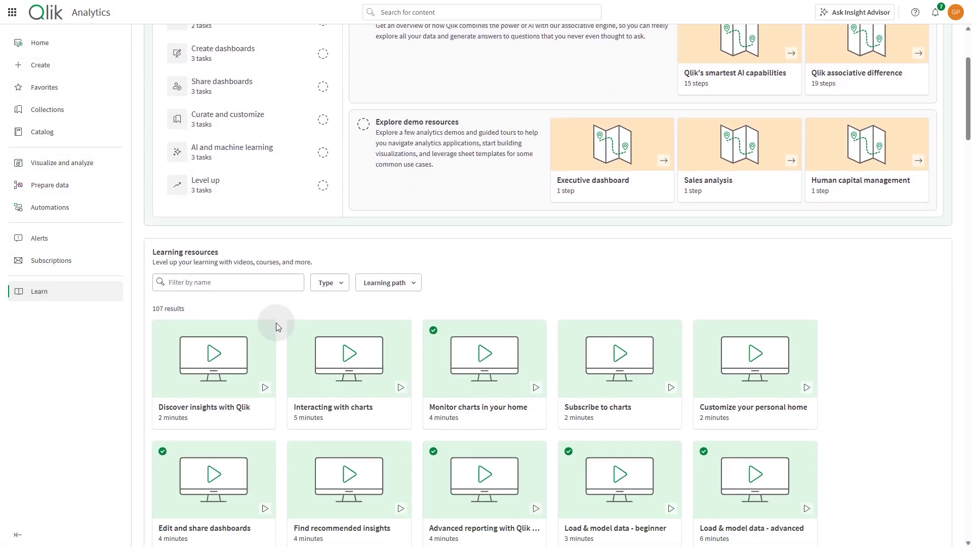
Filter the Learn resources to Videos in the Analytics learning path
scroll(629, 368, down, 4)
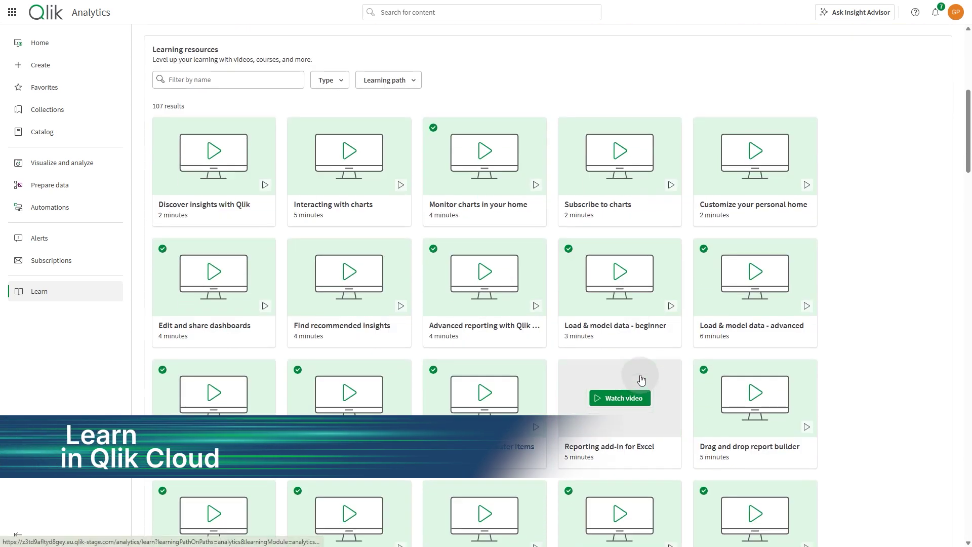
scroll(640, 379, down, 5)
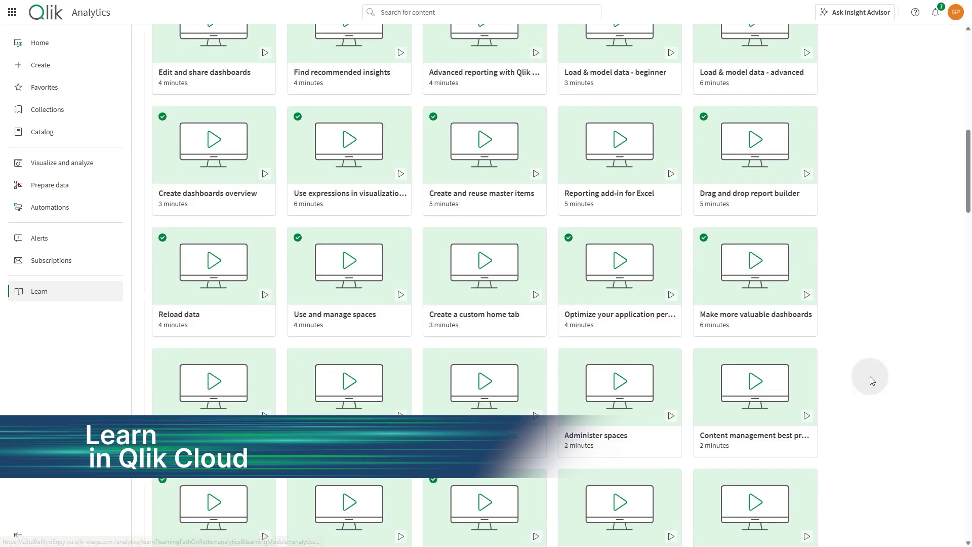
scroll(891, 364, up, 9)
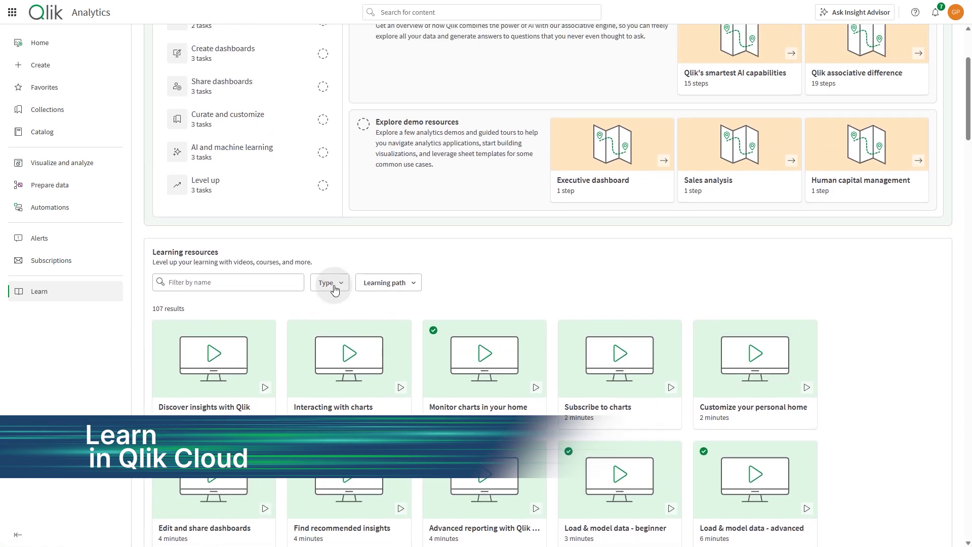
click(332, 286)
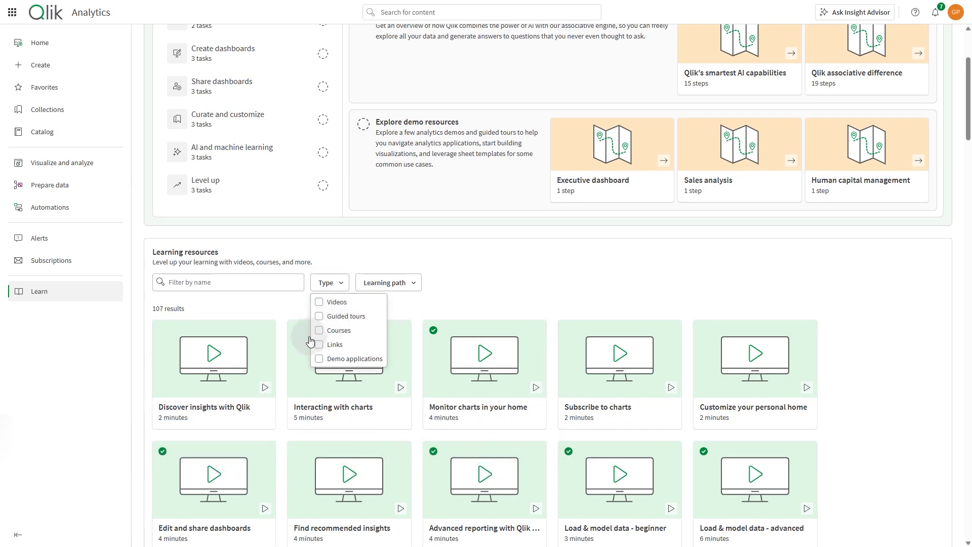
click(319, 317)
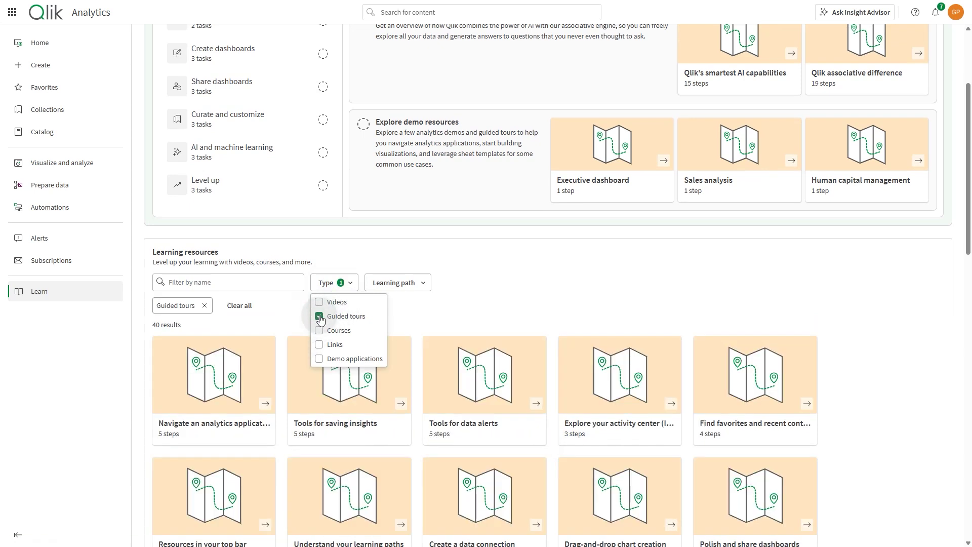
click(319, 316)
click(319, 302)
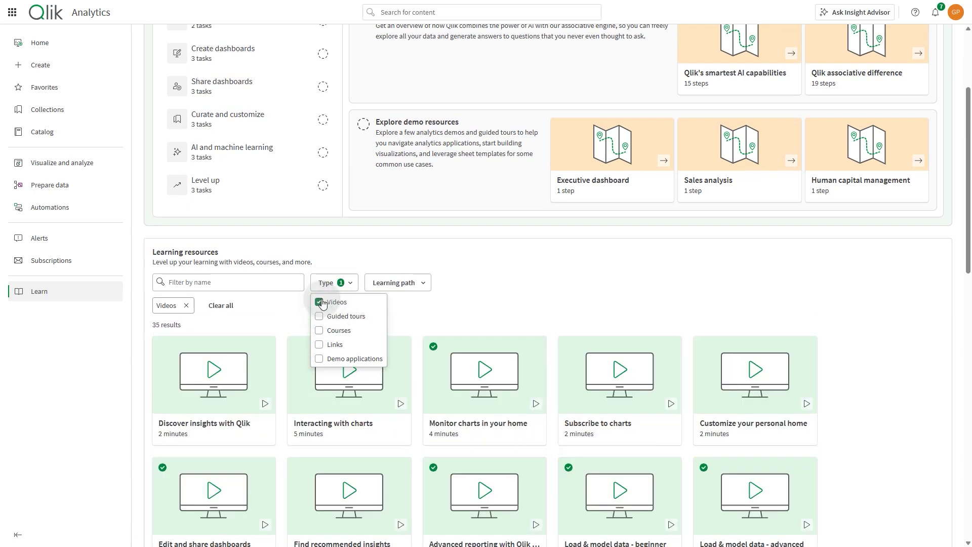
click(397, 282)
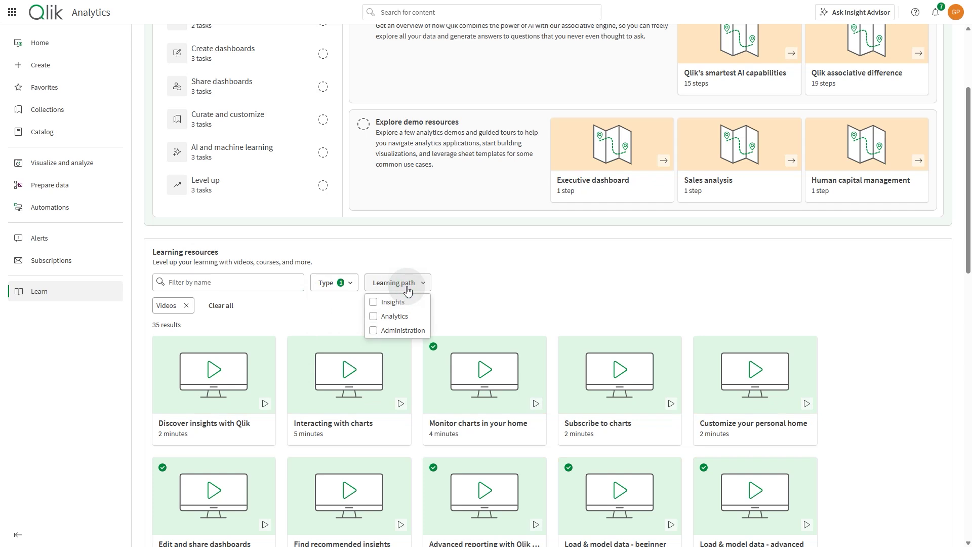
click(374, 316)
click(493, 312)
Play the Edit and share dashboards video
scroll(493, 311, down, 4)
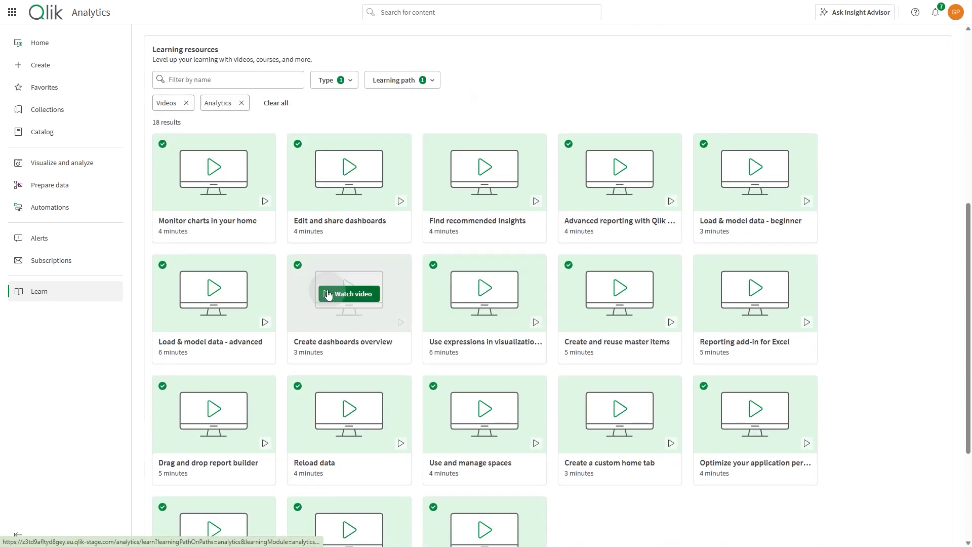
click(330, 221)
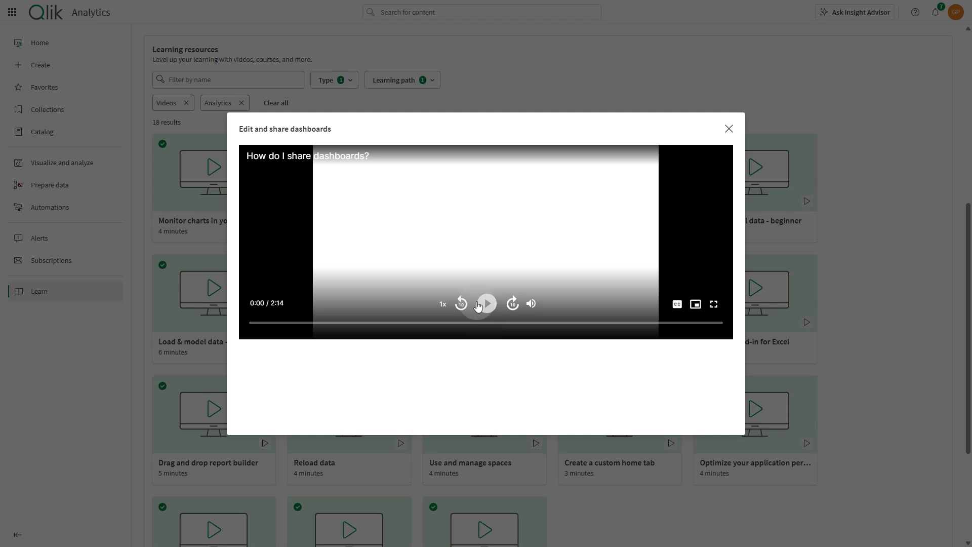
click(481, 302)
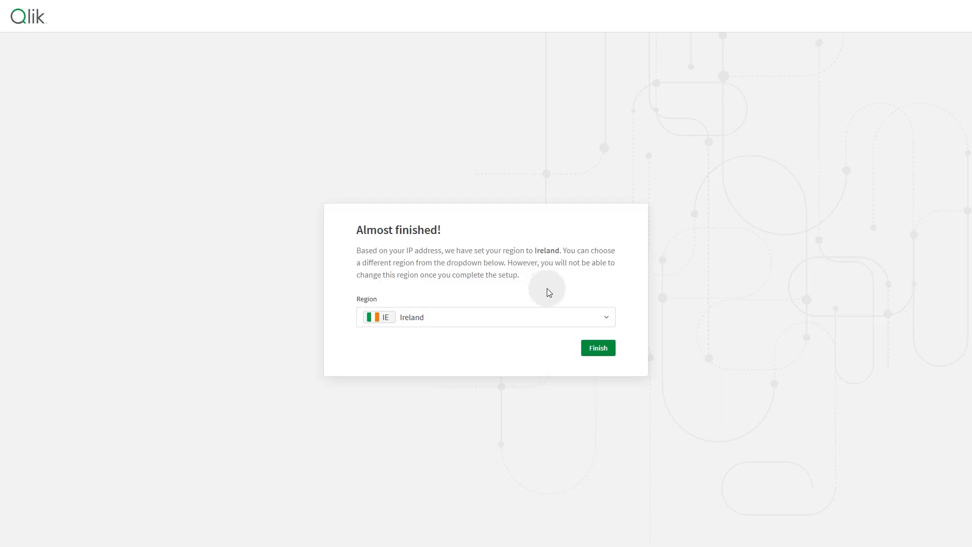
Set the tenant region to United Arab Emirates and finish the setup
click(578, 319)
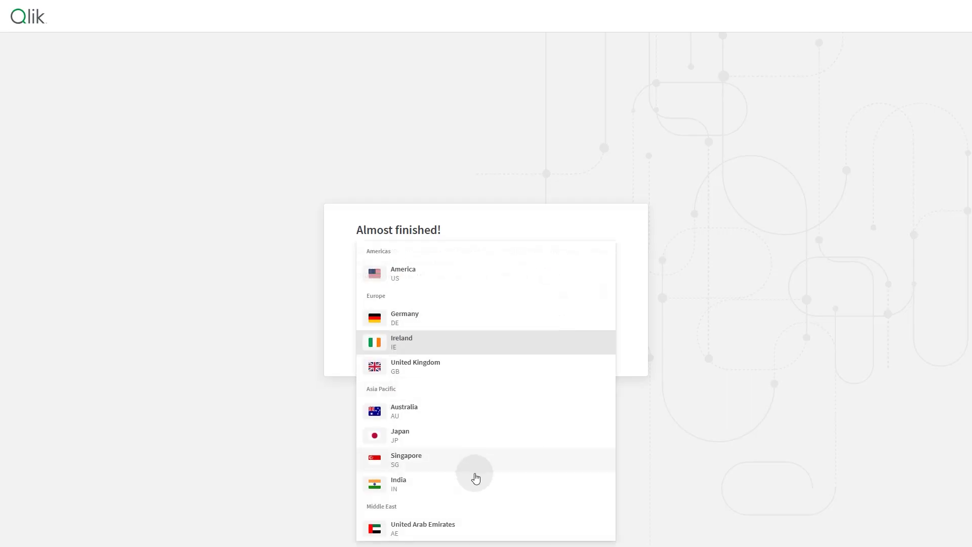
click(425, 527)
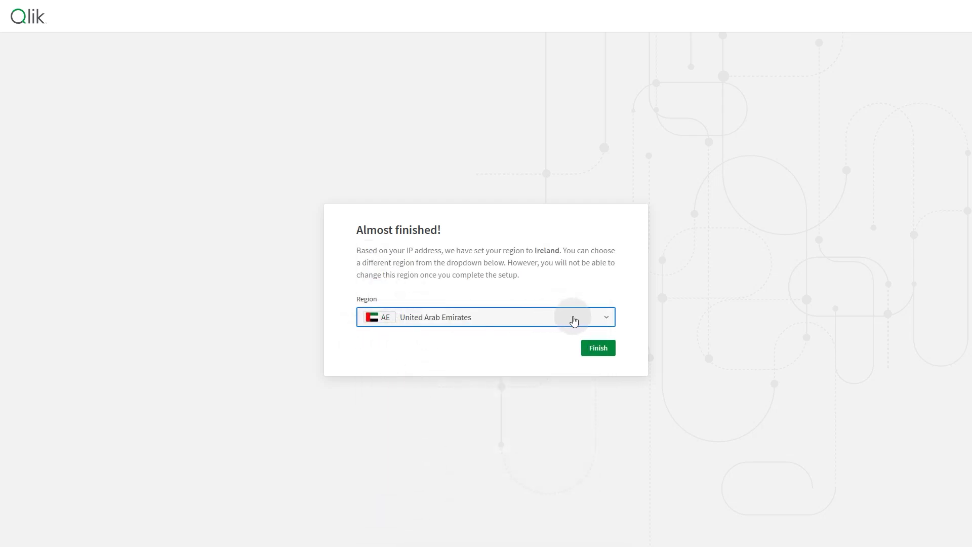
click(597, 352)
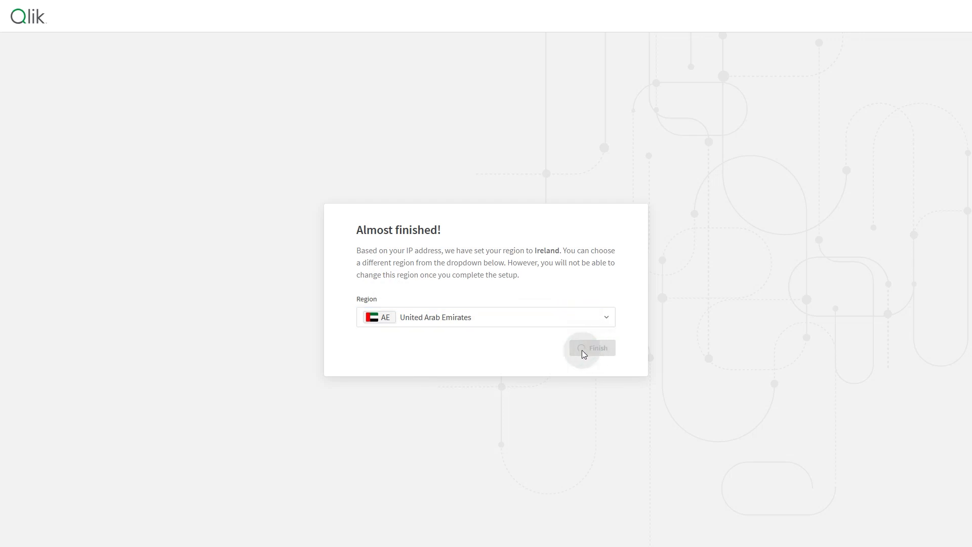